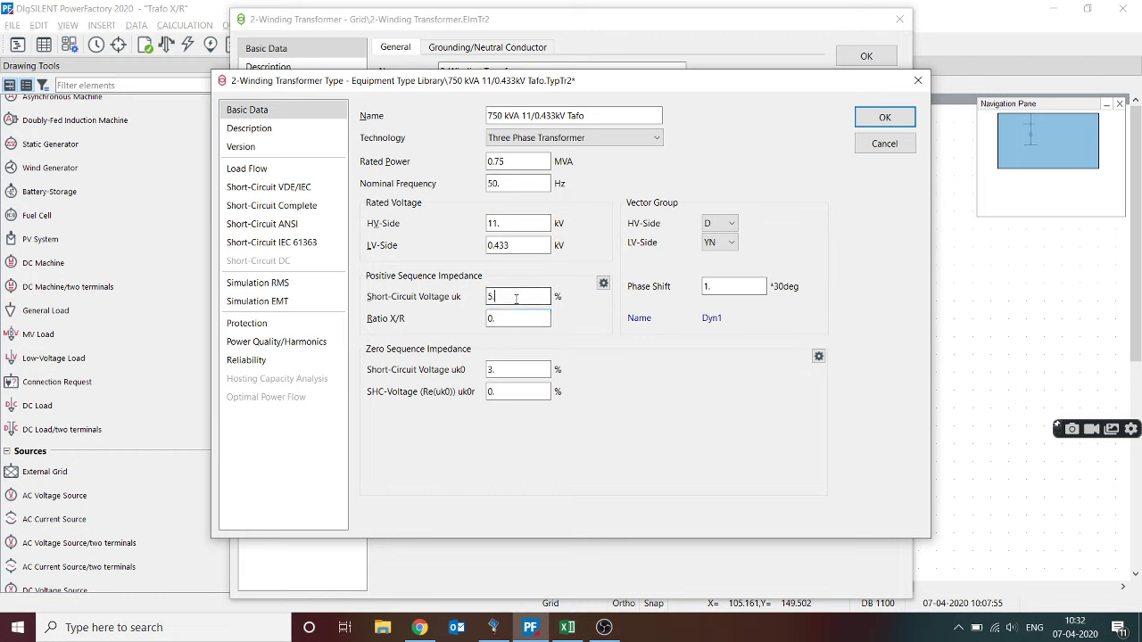
Correct the uk entry and switch the positive-sequence impedance input to uk and copper losses
key(BackSpace)
text(.)
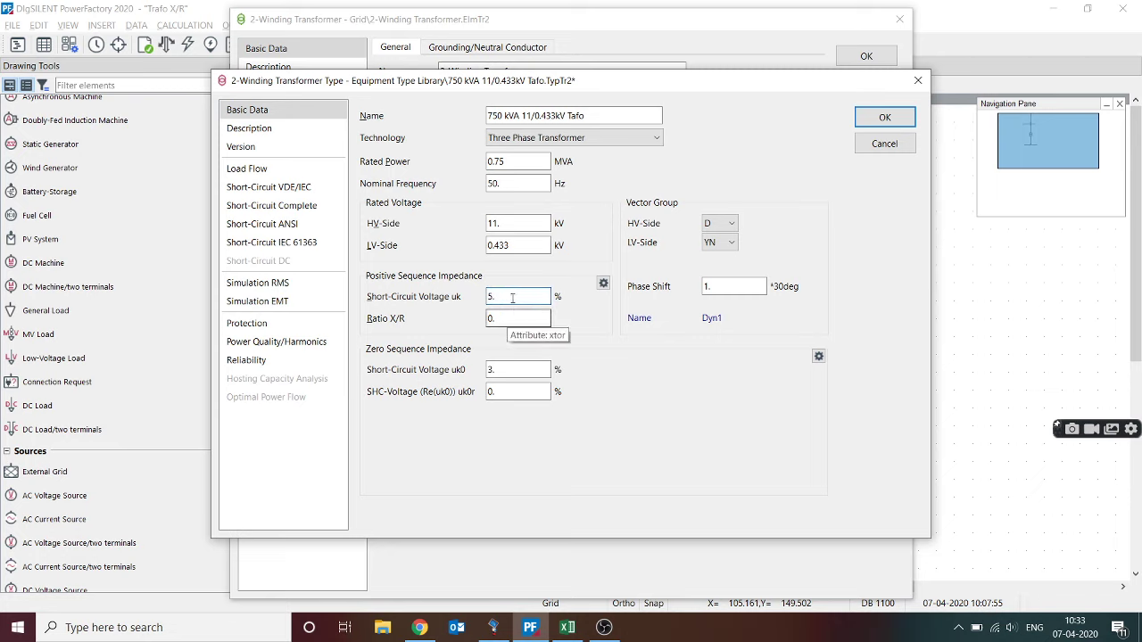
click(603, 284)
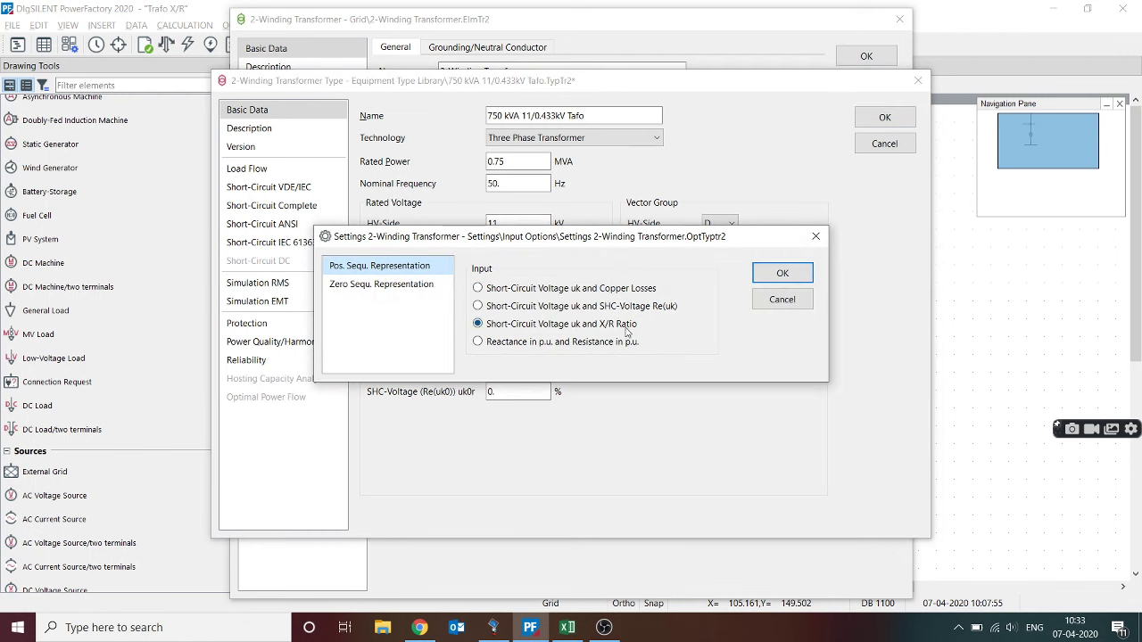
click(505, 290)
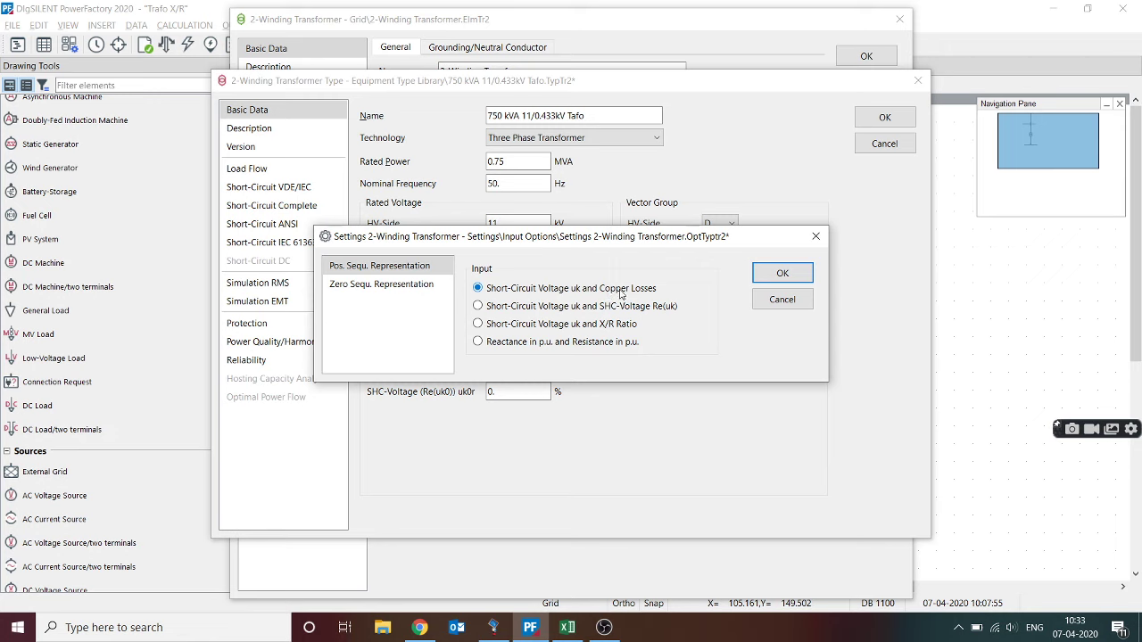
click(784, 276)
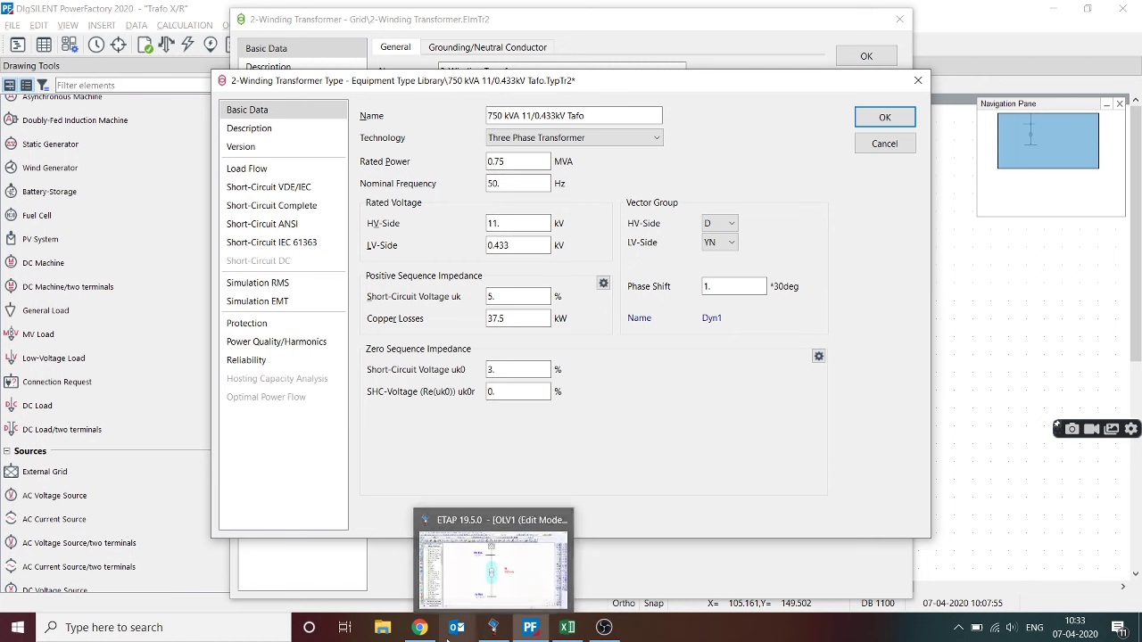
Find the 7300 W load loss in the ABB datasheet in Chrome, then return to PowerFactory
mouse_move(418, 635)
click(432, 589)
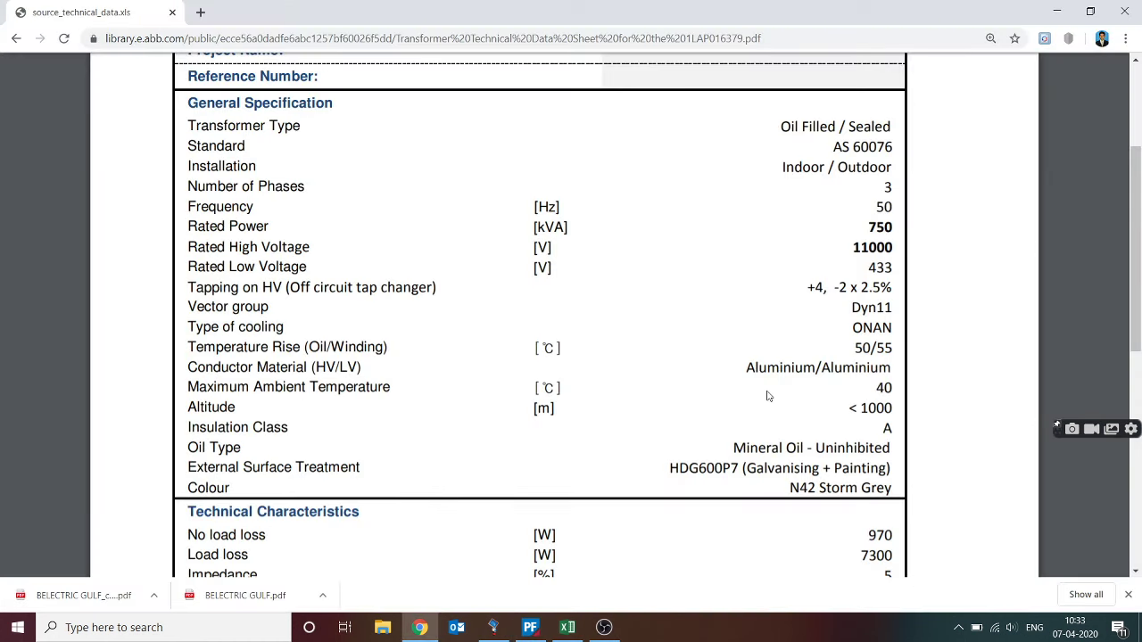
scroll(769, 389, down, 3)
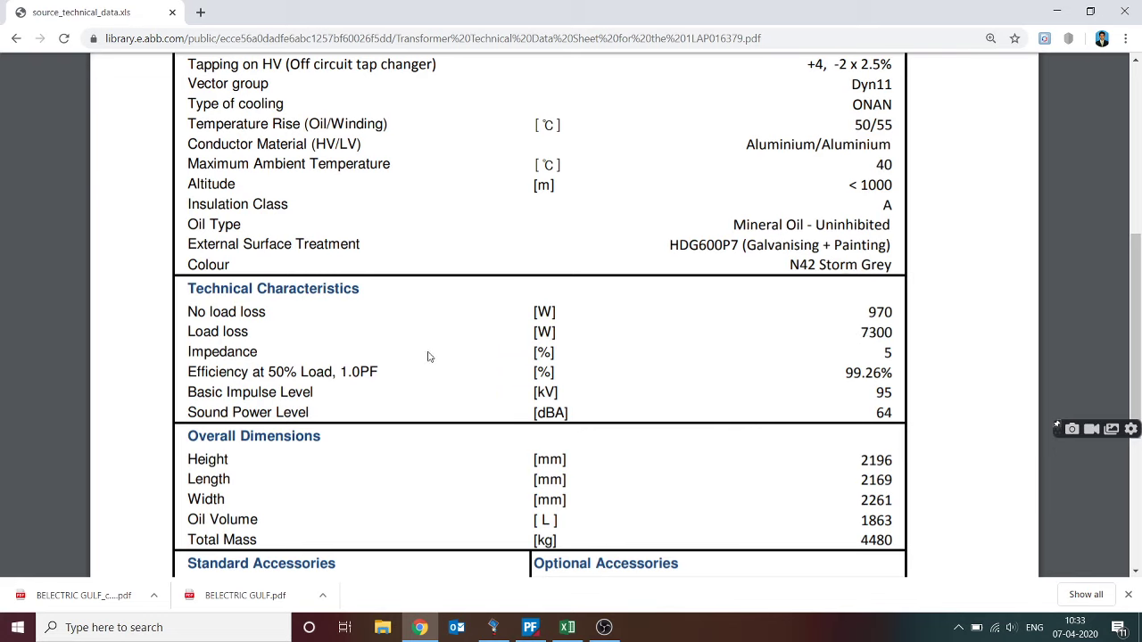
drag(189, 337, 644, 319)
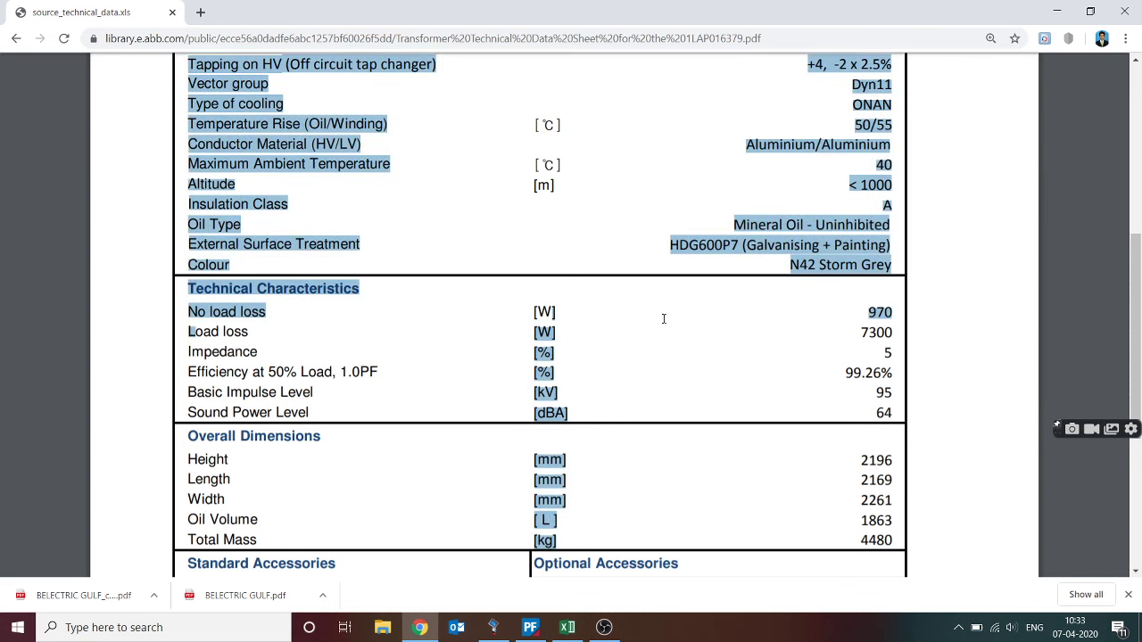
drag(839, 325, 881, 332)
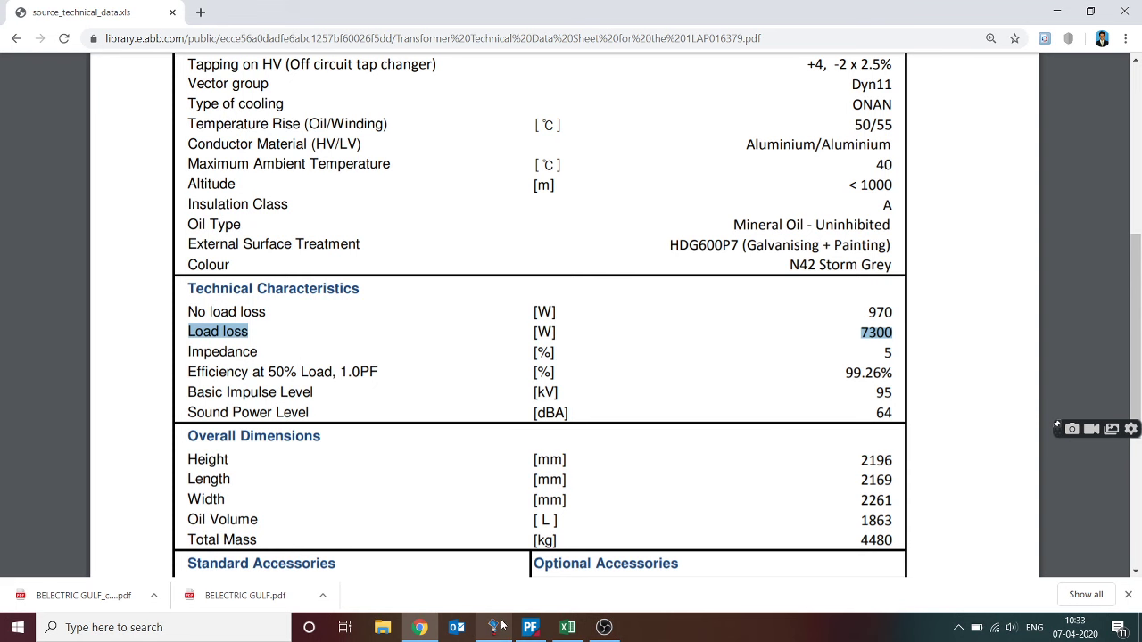
click(530, 627)
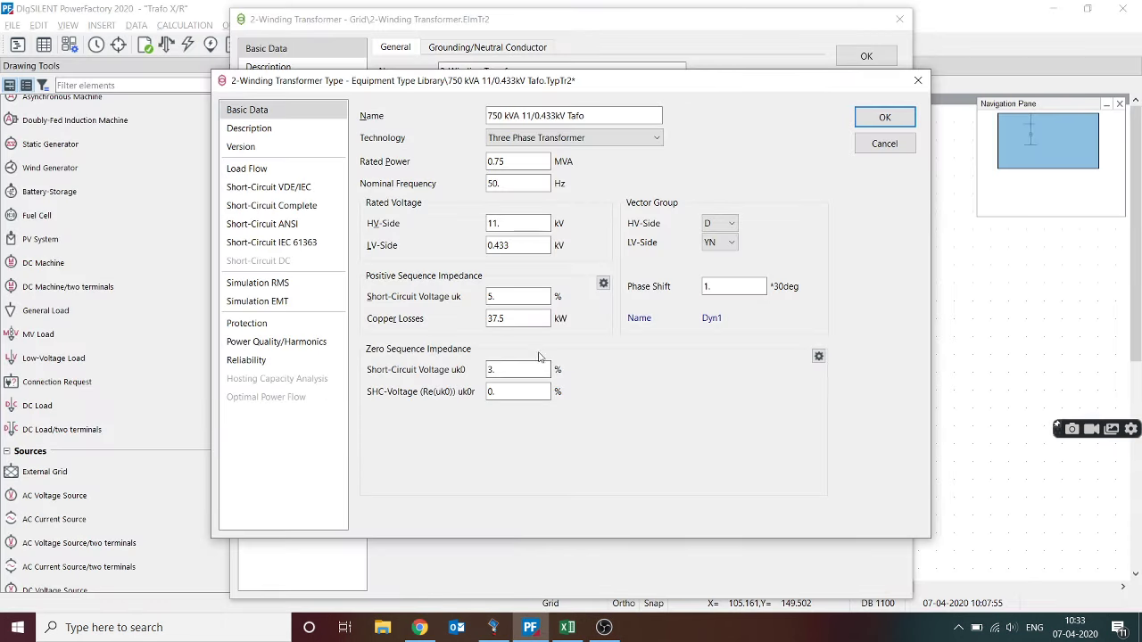
Replace the 37.5 copper losses with 7.3 kW, keeping uk at 5%
drag(527, 322, 432, 326)
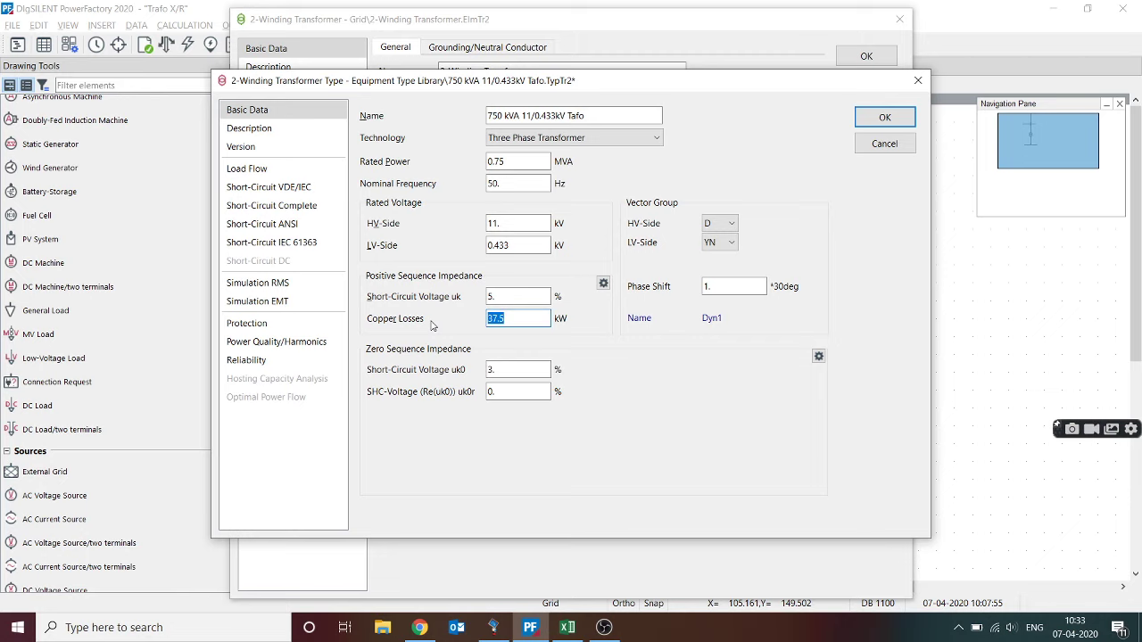
text(7.3)
click(521, 299)
double_click(527, 300)
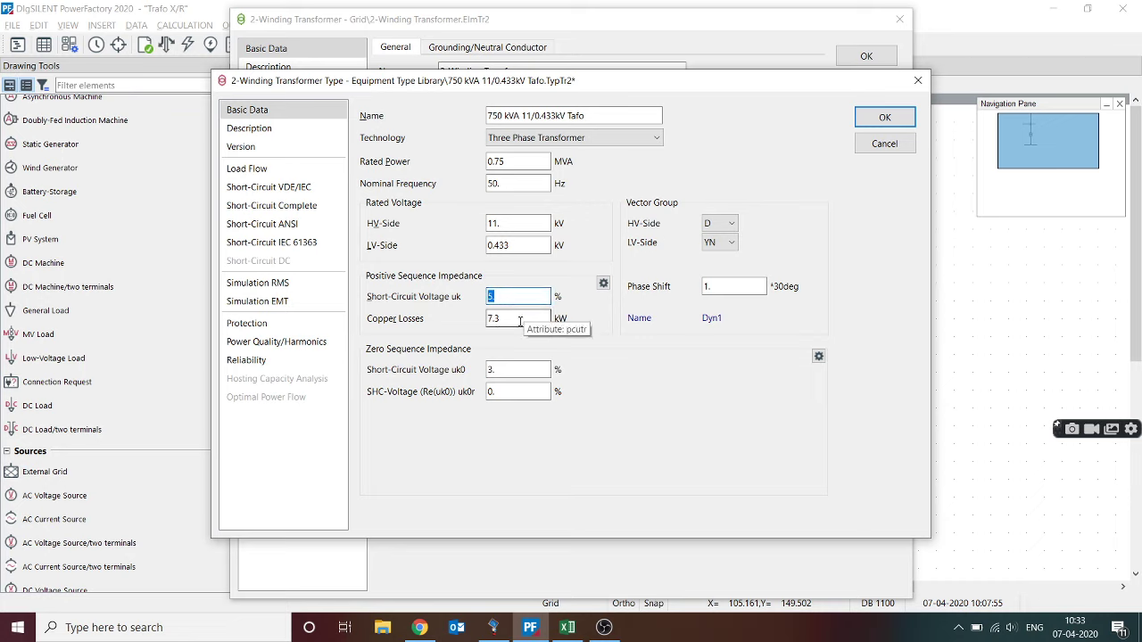
double_click(521, 321)
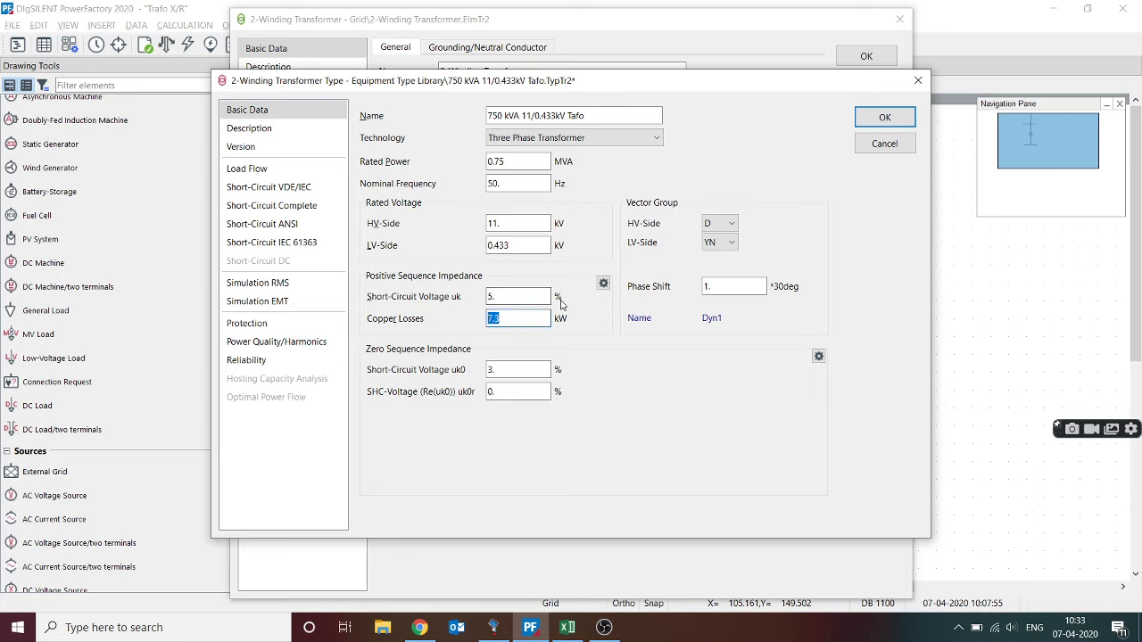
Switch the input back to uk and X/R Ratio and read the resulting X/R of 5.038713
click(603, 283)
click(555, 326)
click(782, 273)
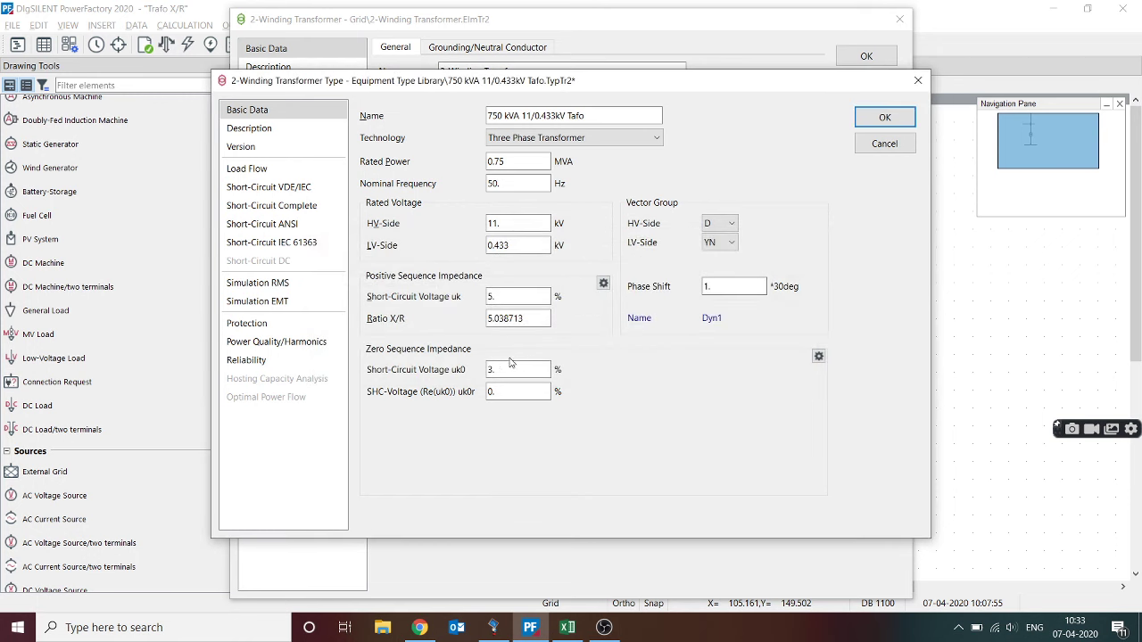
double_click(529, 319)
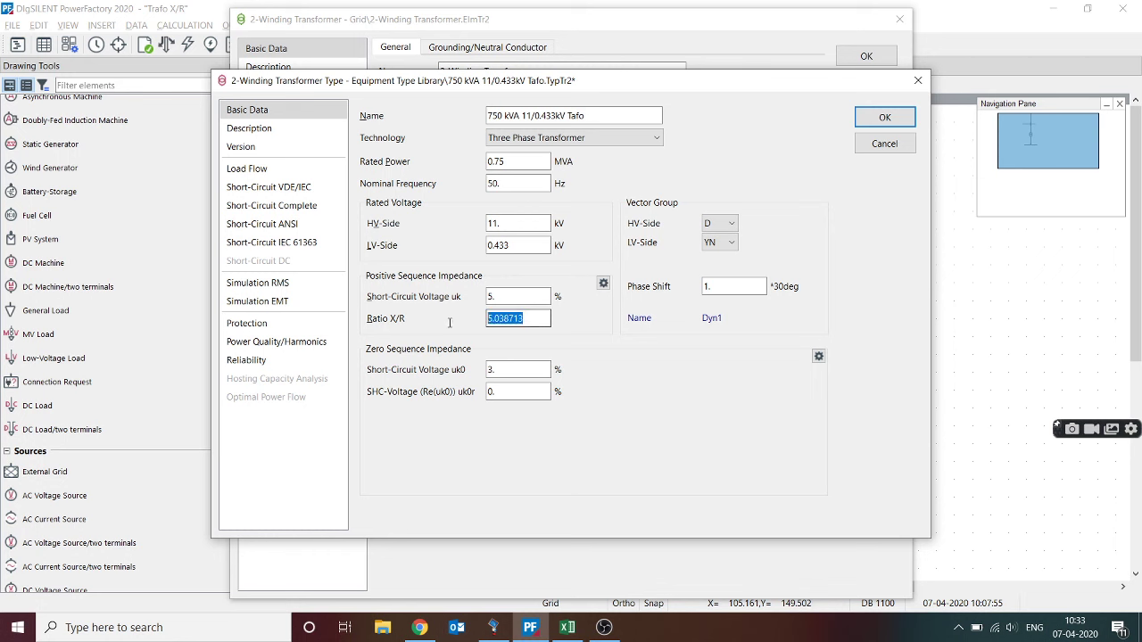
click(500, 613)
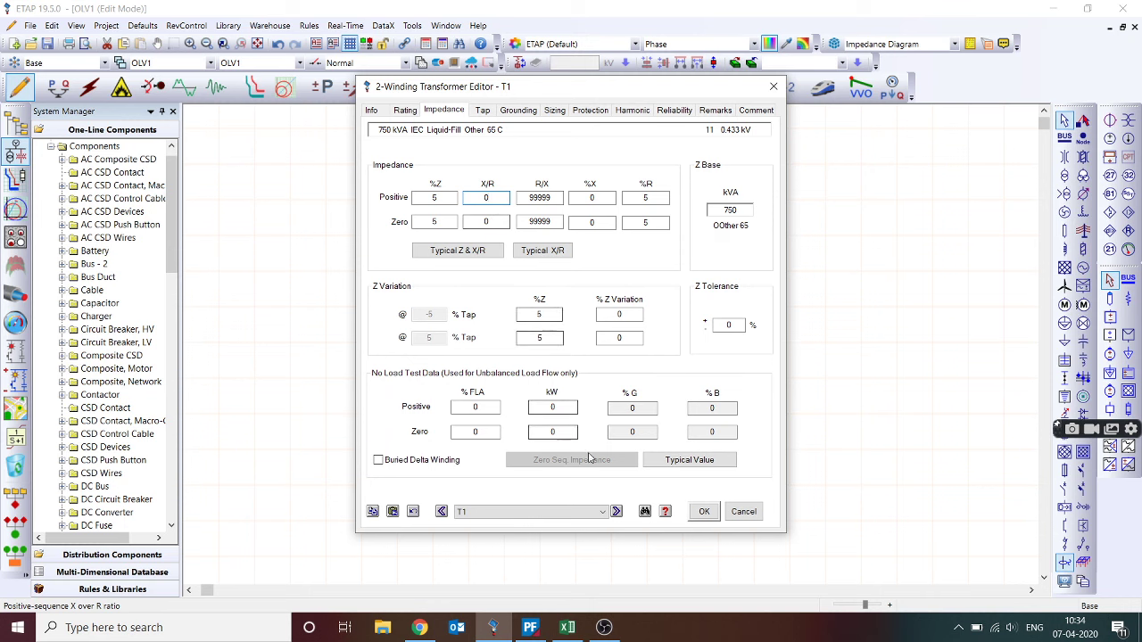
Bring the Excel X/R calculation workbook forward after reviewing T1's 5 %Z impedance in ETAP
click(568, 628)
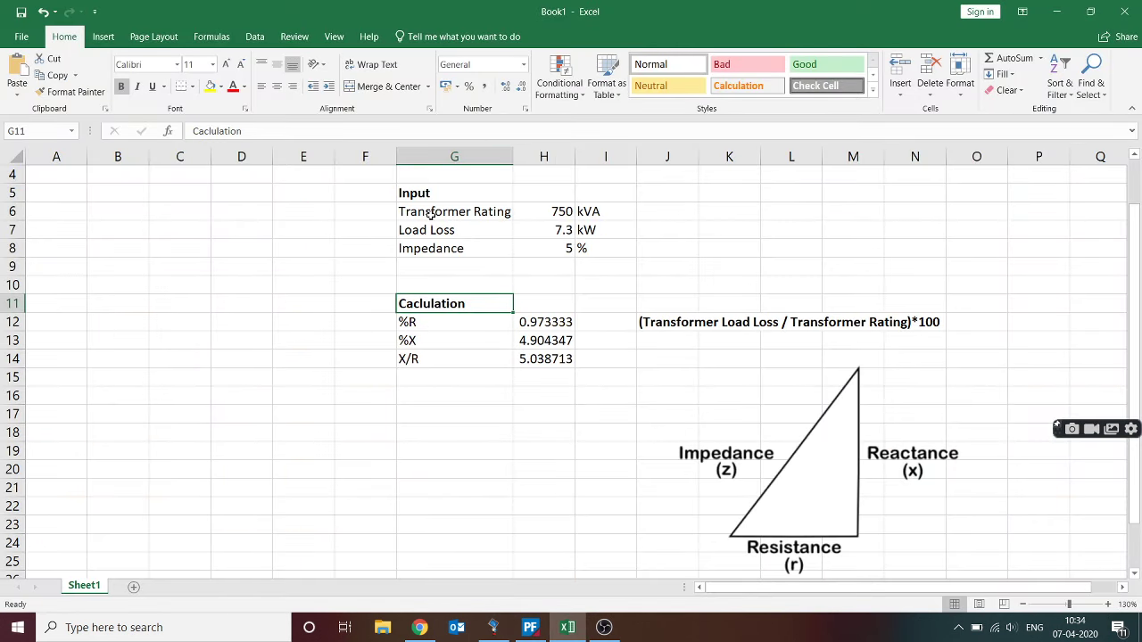
Walk through Excel's inputs of 750 kVA, 7.3 kW and 5% behind the 5.038713 X/R
drag(423, 191, 588, 251)
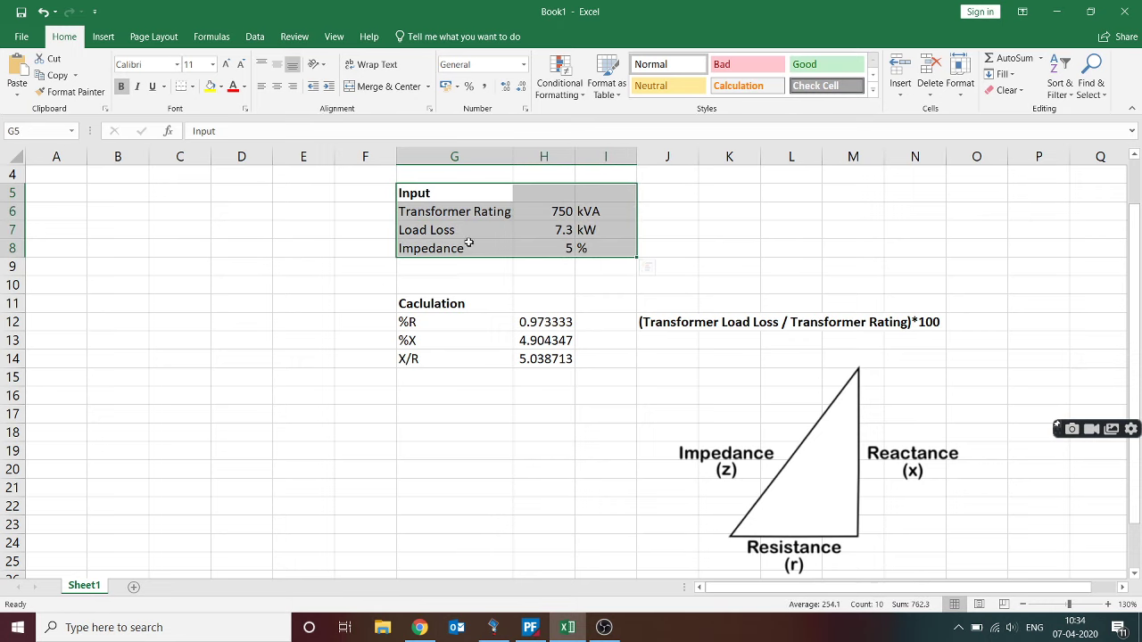
click(438, 212)
click(553, 210)
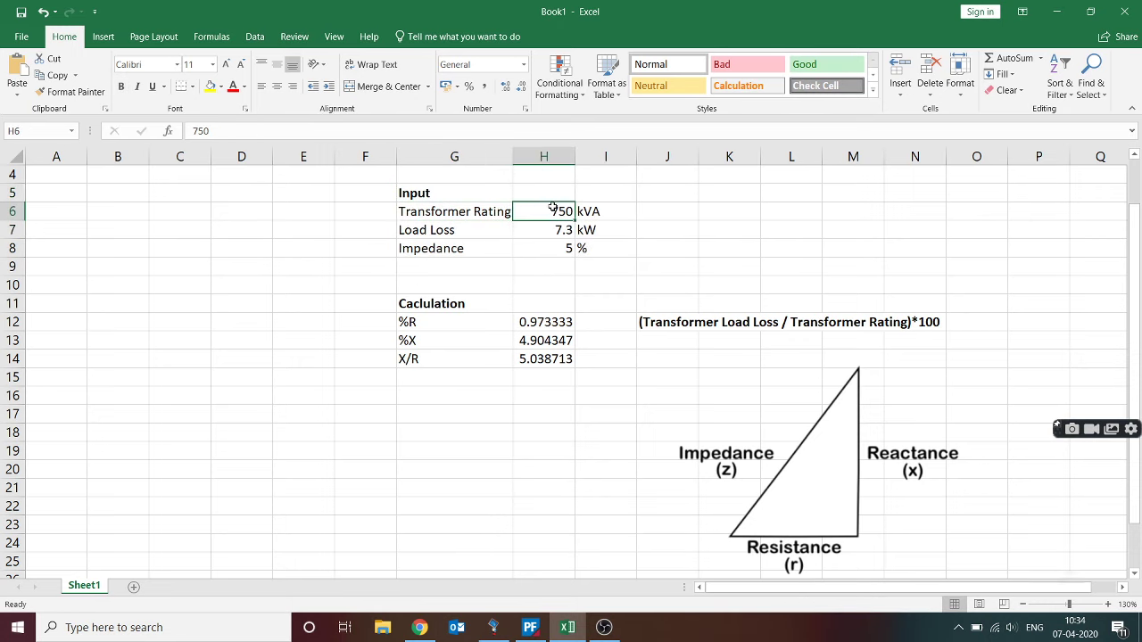
click(460, 230)
click(535, 230)
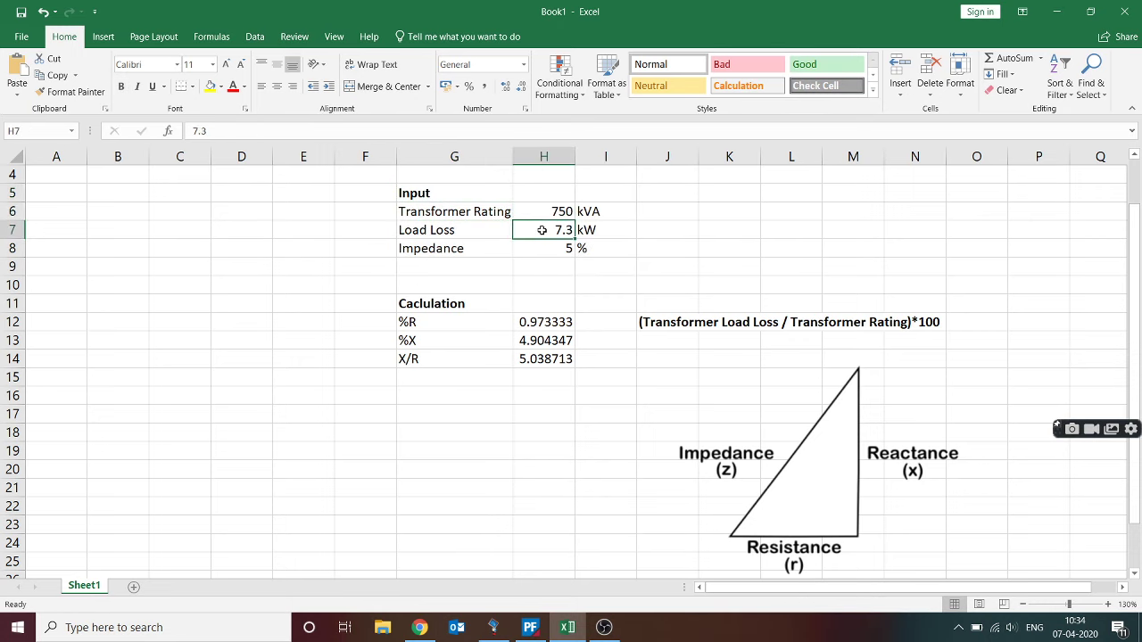
click(461, 255)
click(566, 243)
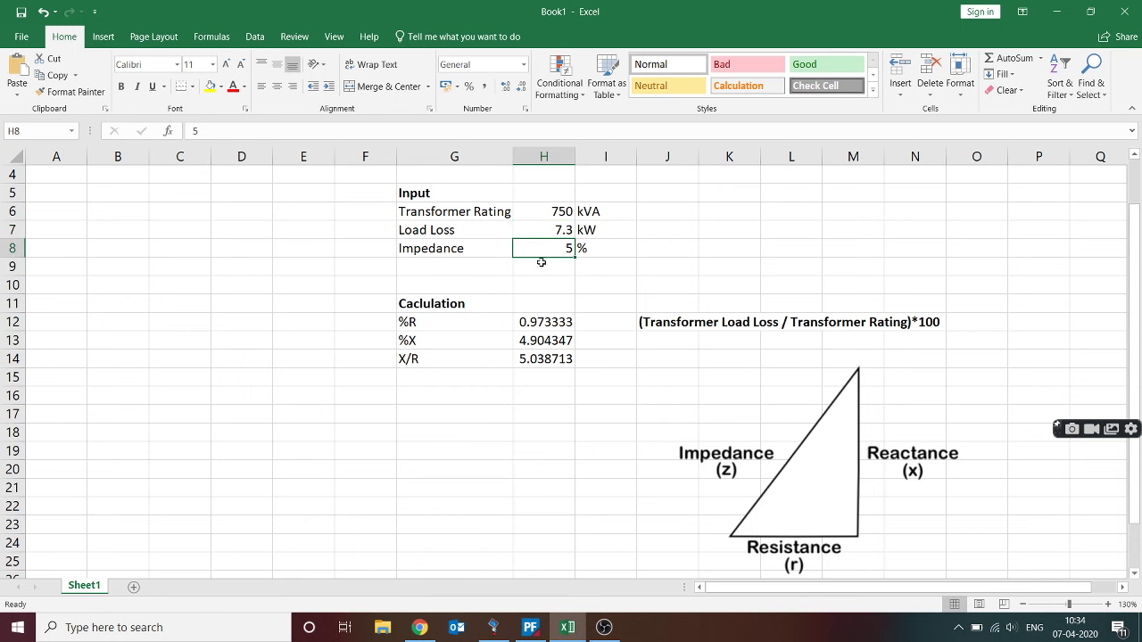
click(419, 627)
scroll(722, 244, up, 3)
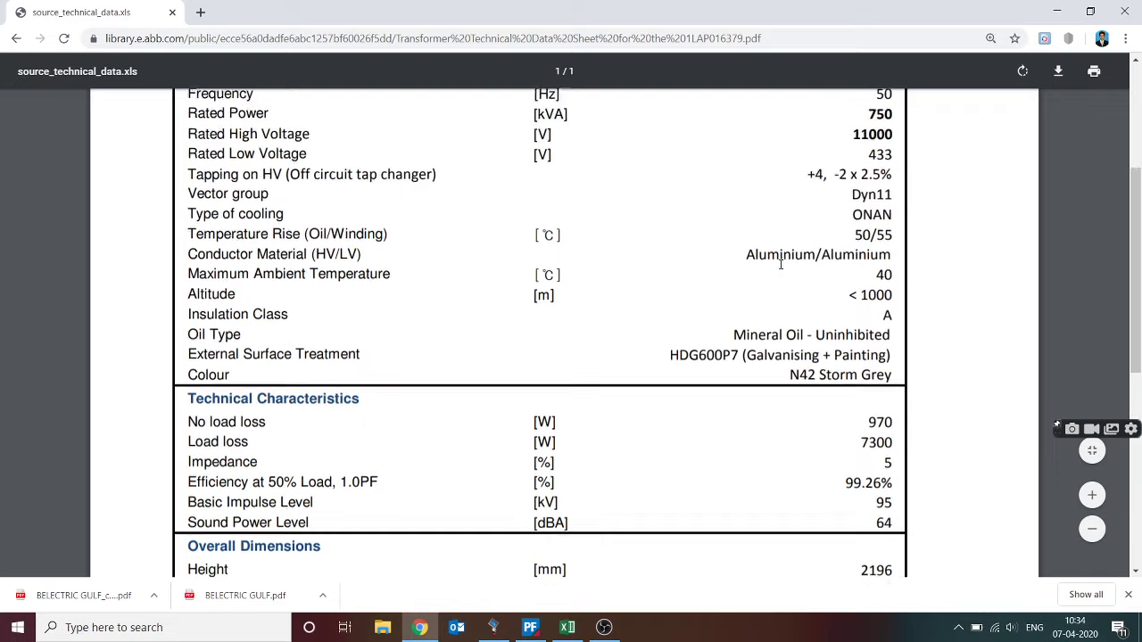
double_click(890, 304)
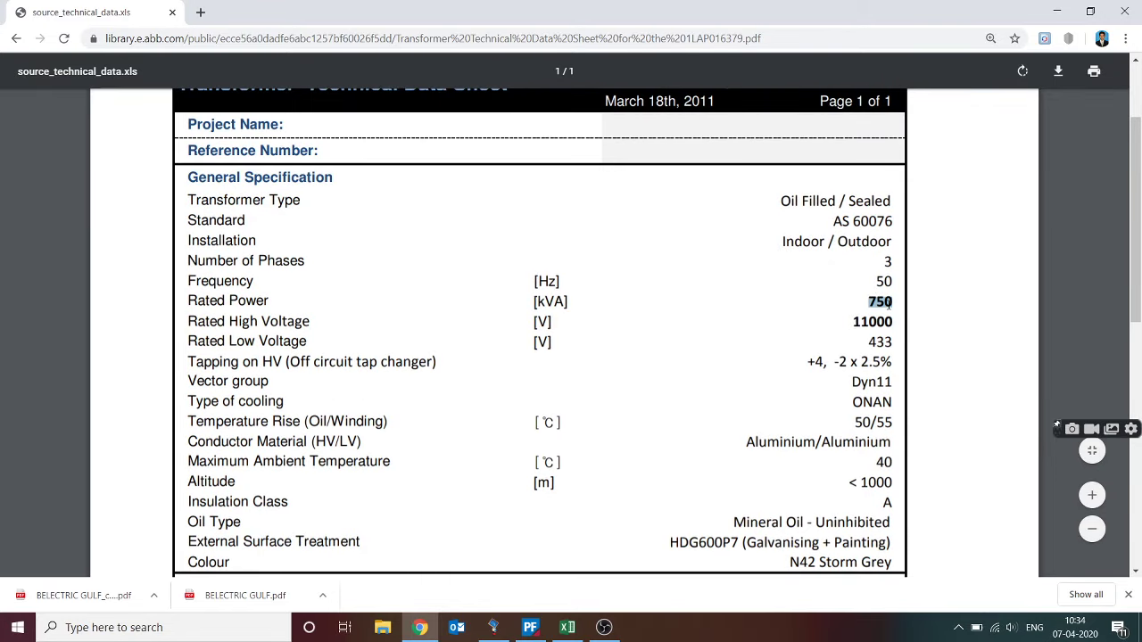
scroll(874, 330, down, 3)
double_click(881, 407)
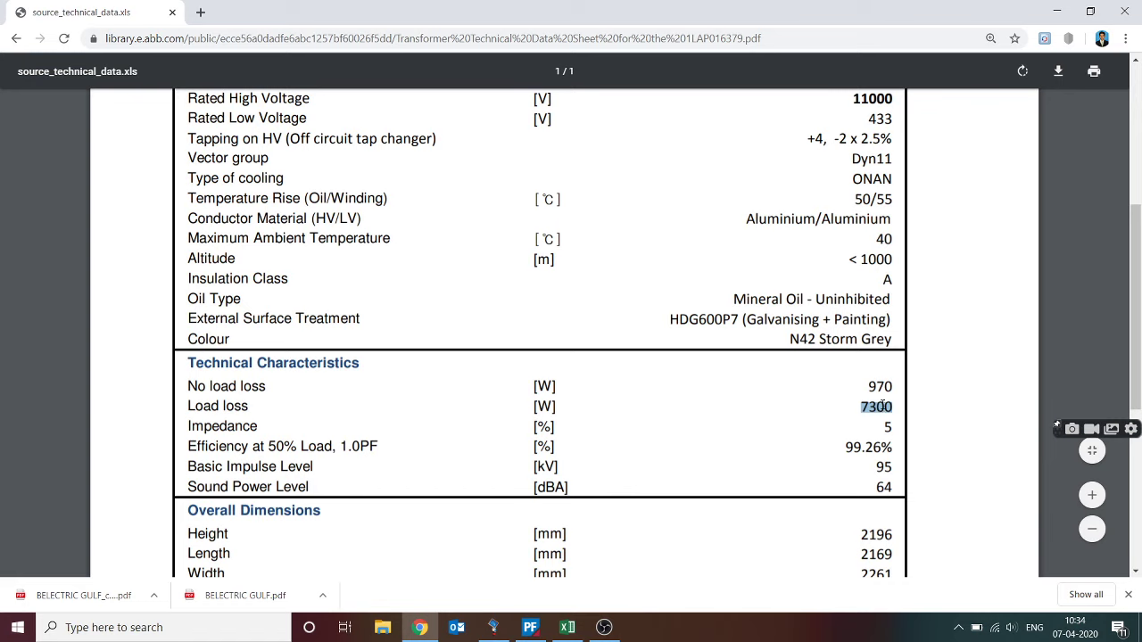
click(841, 428)
click(568, 627)
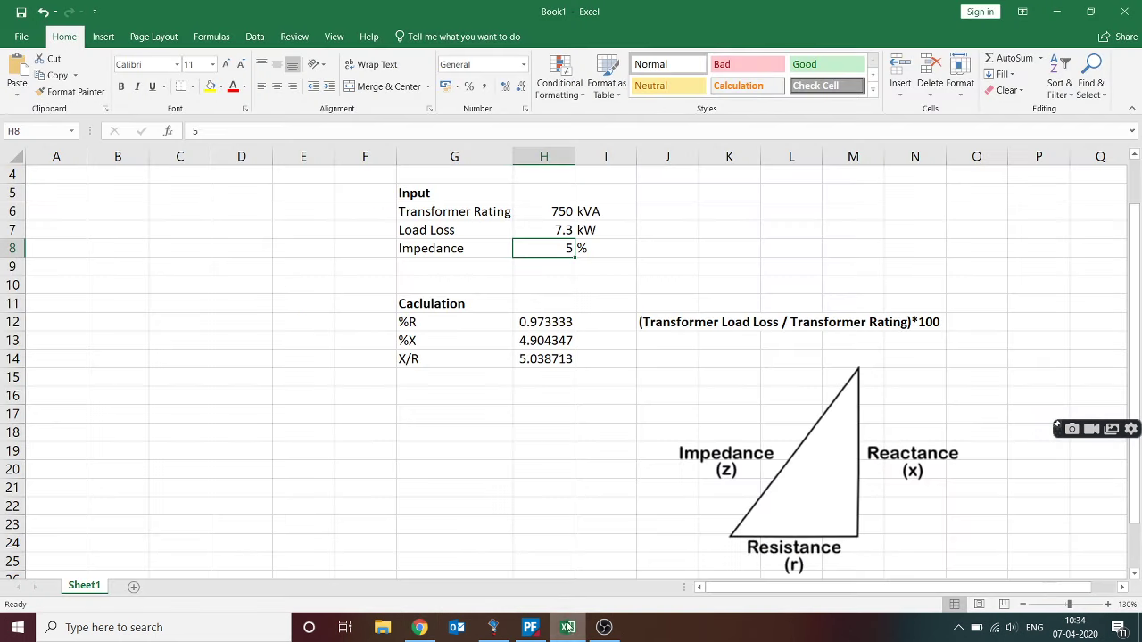
click(429, 327)
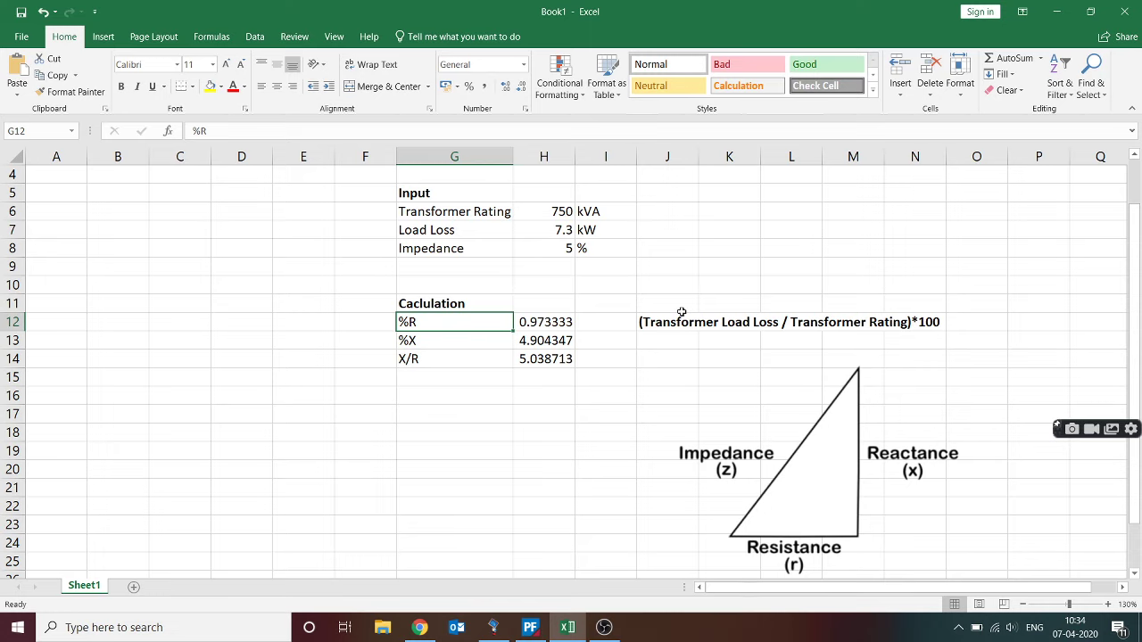
click(554, 322)
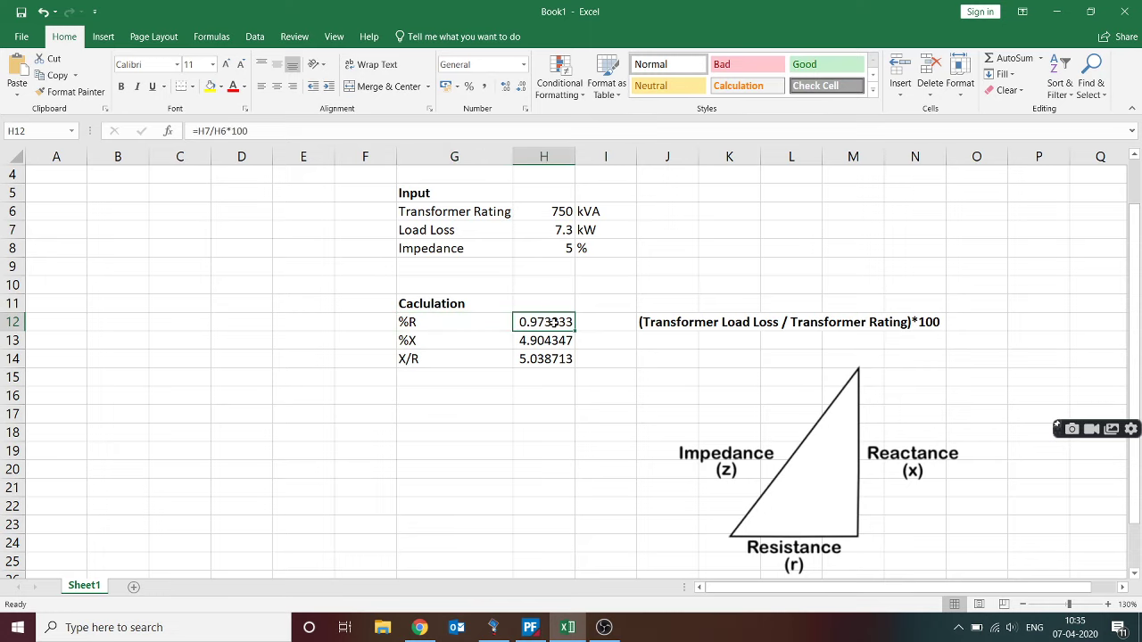
double_click(553, 322)
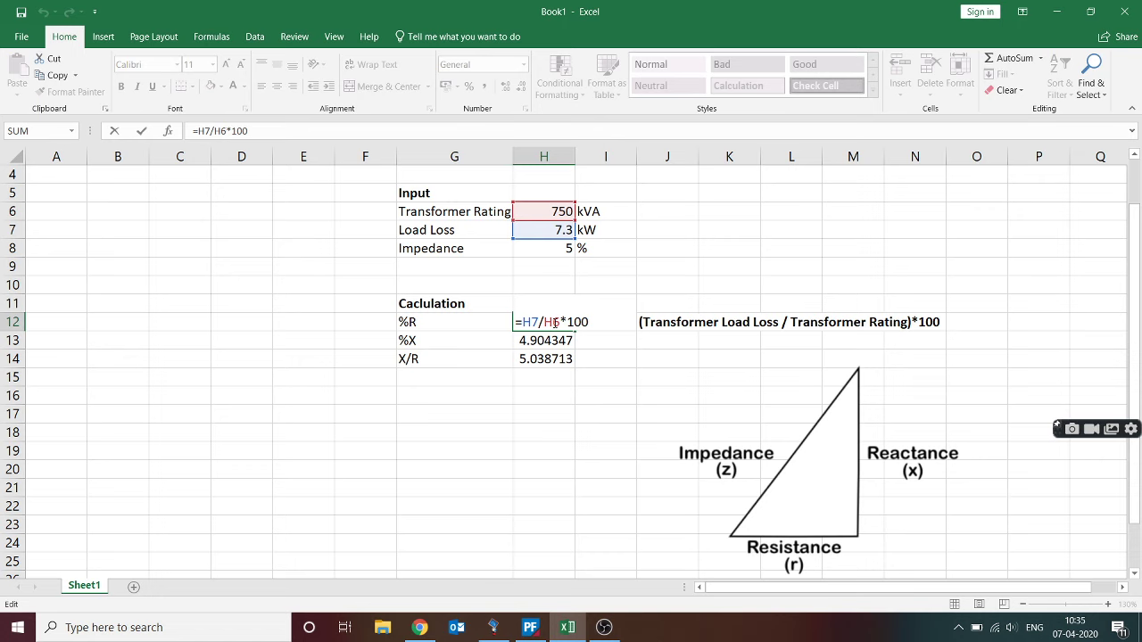
key(Escape)
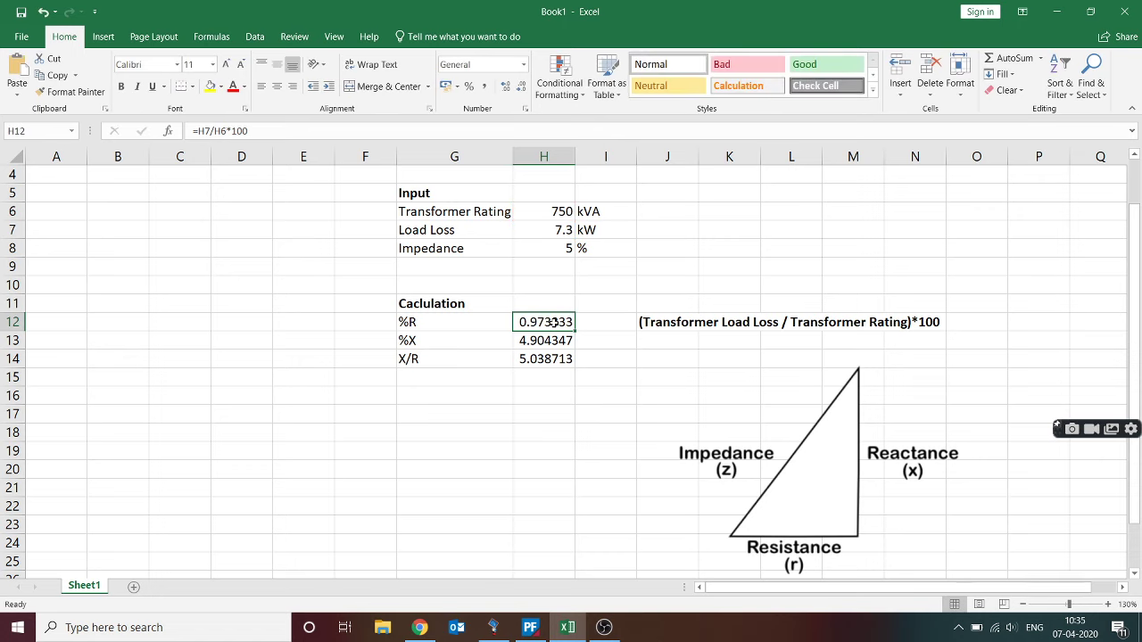
double_click(547, 322)
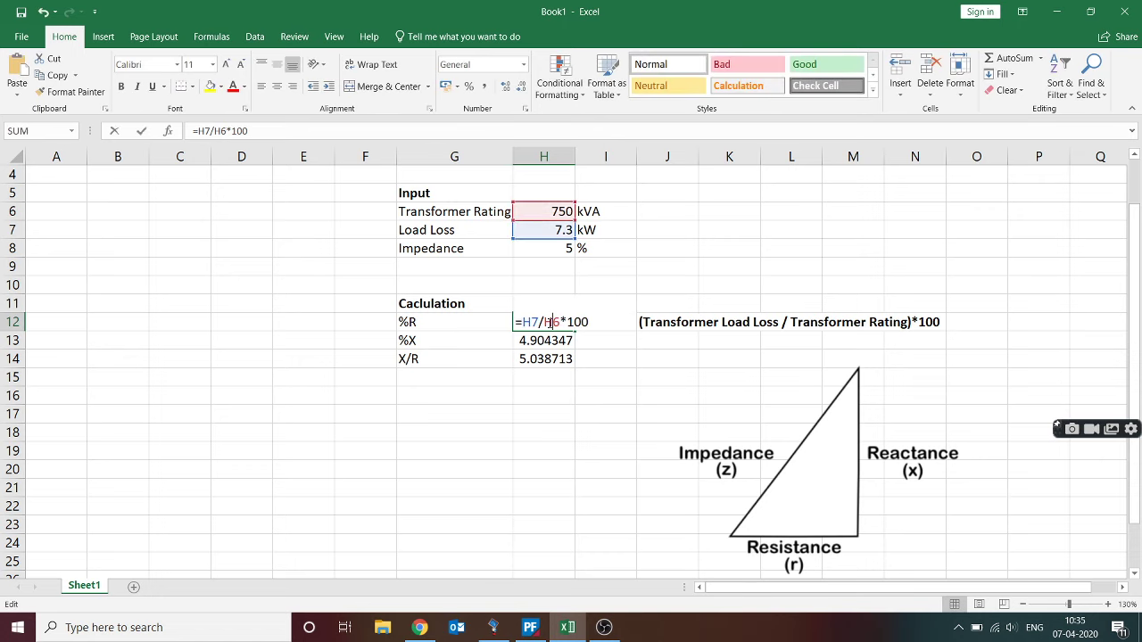
key(Escape)
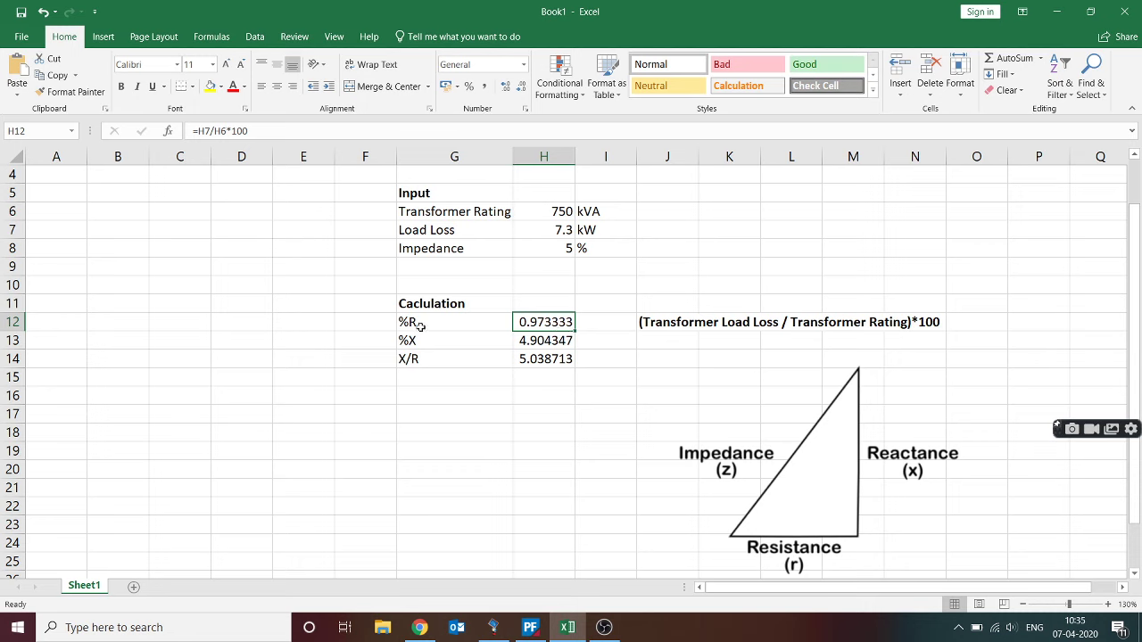
click(532, 346)
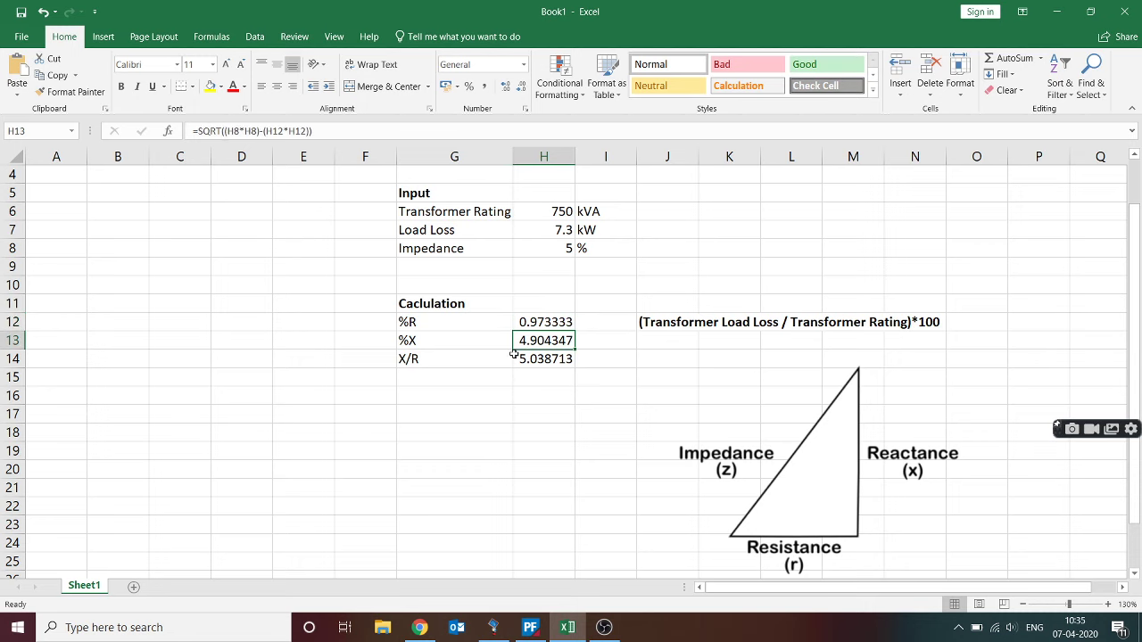
Relabel Excel cell G8 from Impedance to 'Impedance %Z'
click(475, 250)
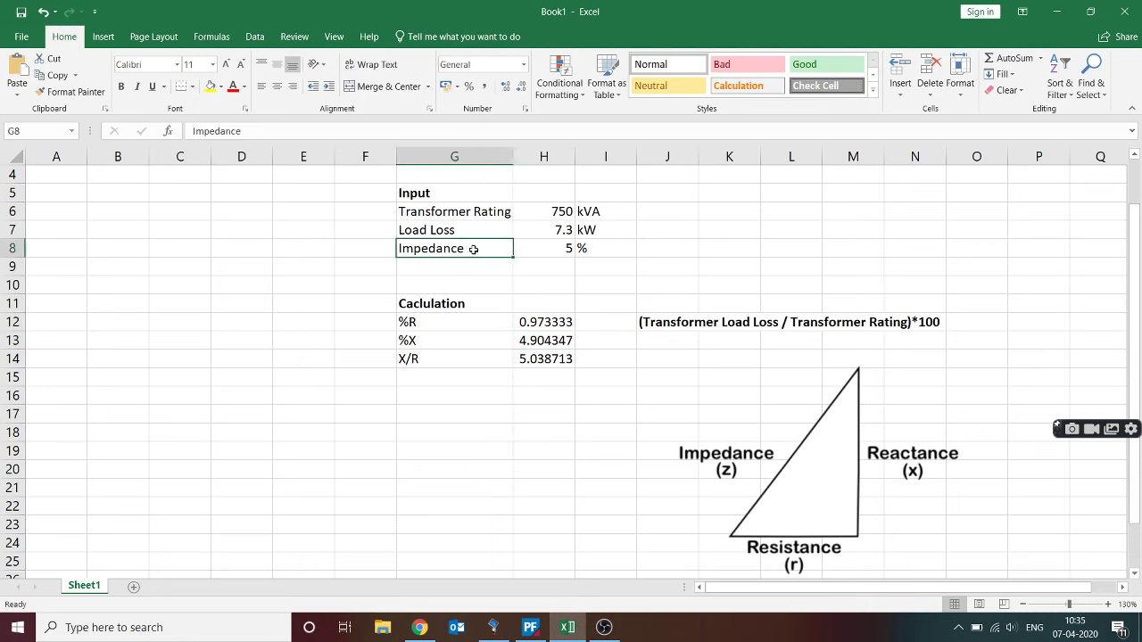
double_click(482, 249)
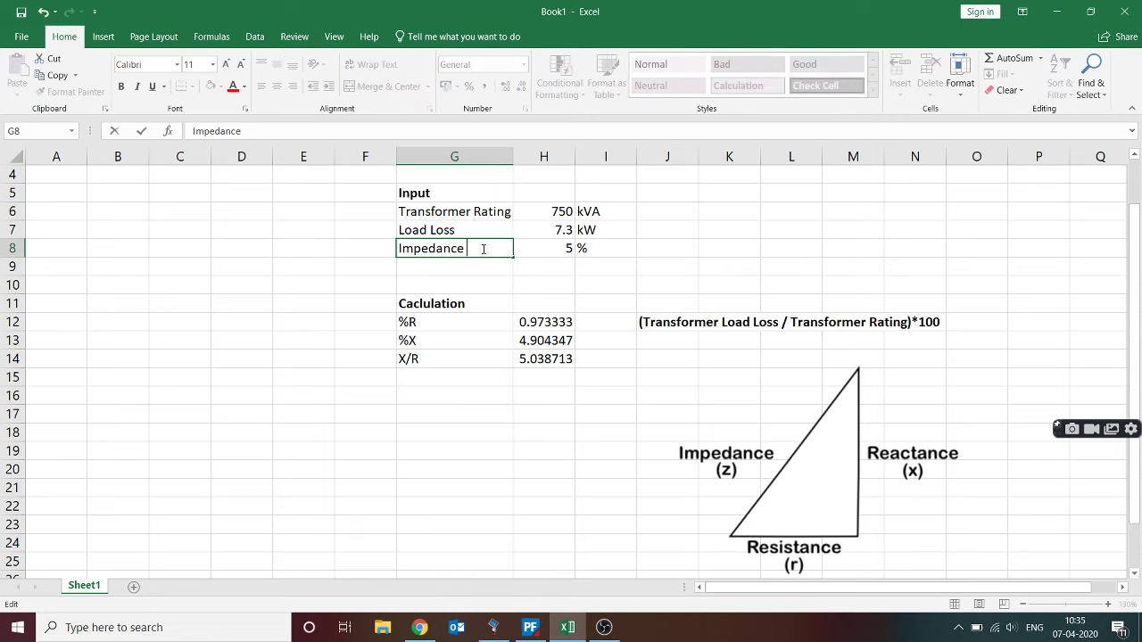
text(%Z)
key(Return)
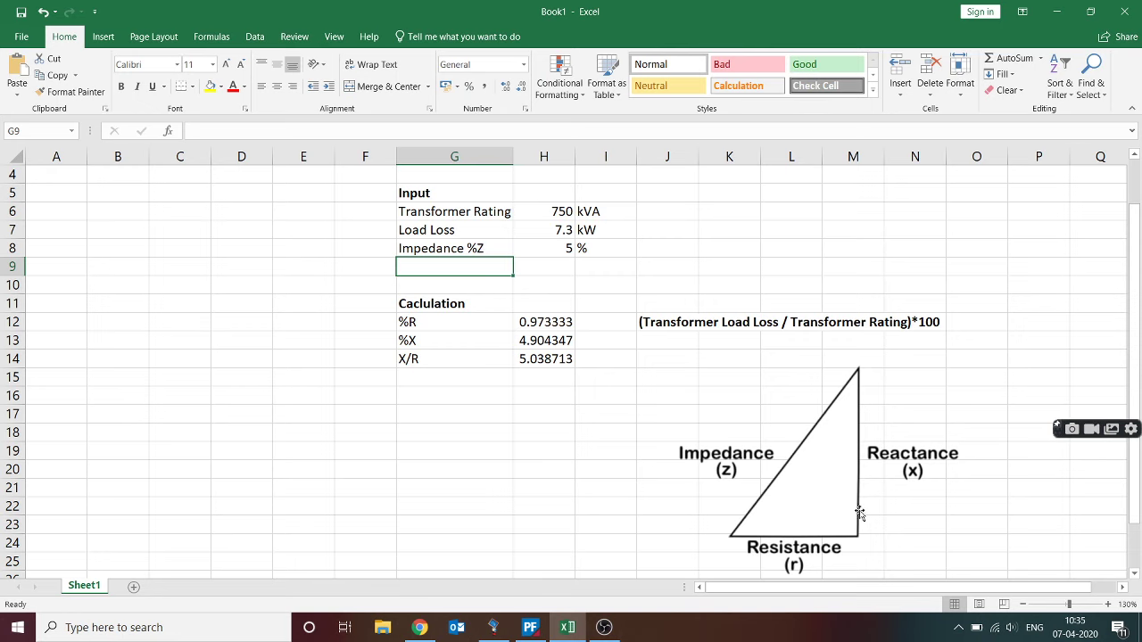
Review the %X formula in H13 and the X/R formula =H13/H12 in H14
click(819, 497)
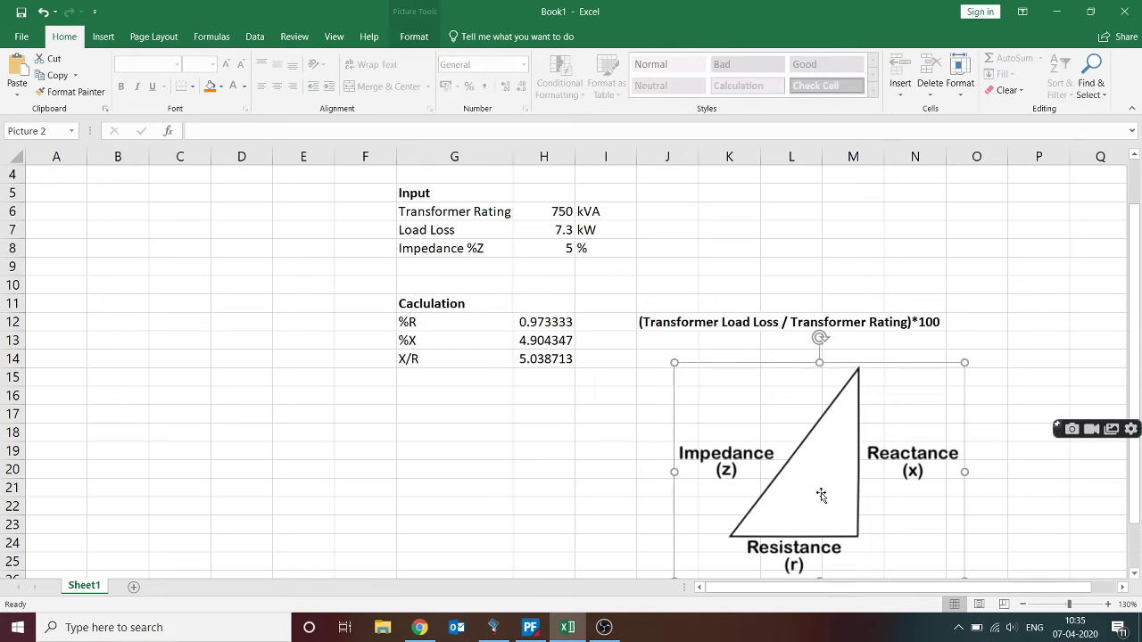
click(558, 345)
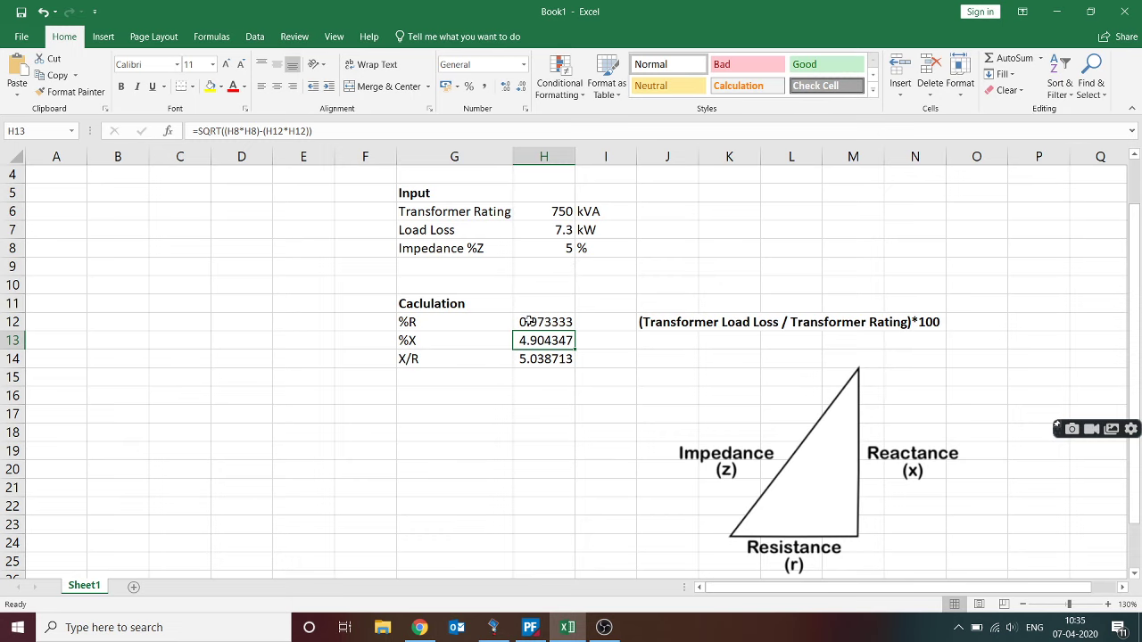
double_click(543, 340)
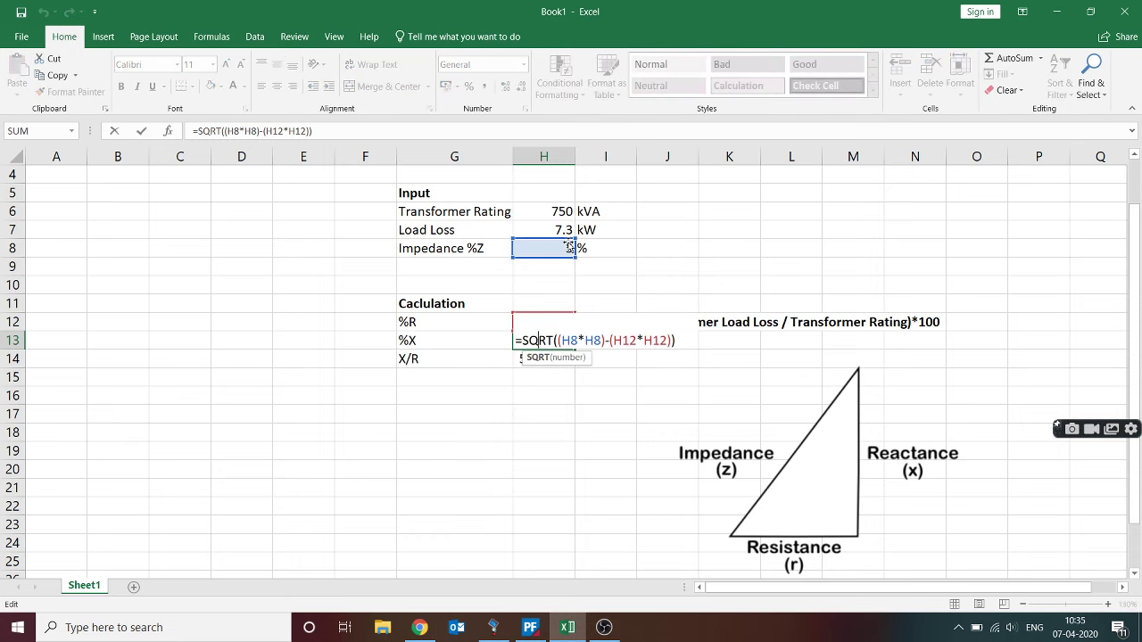
key(Escape)
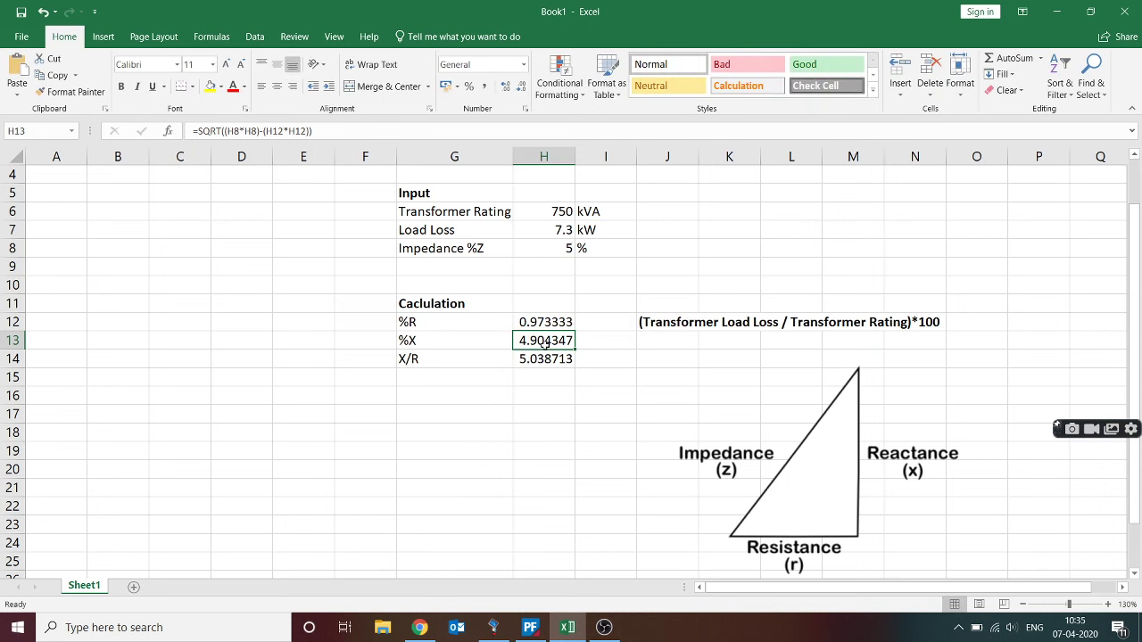
click(419, 362)
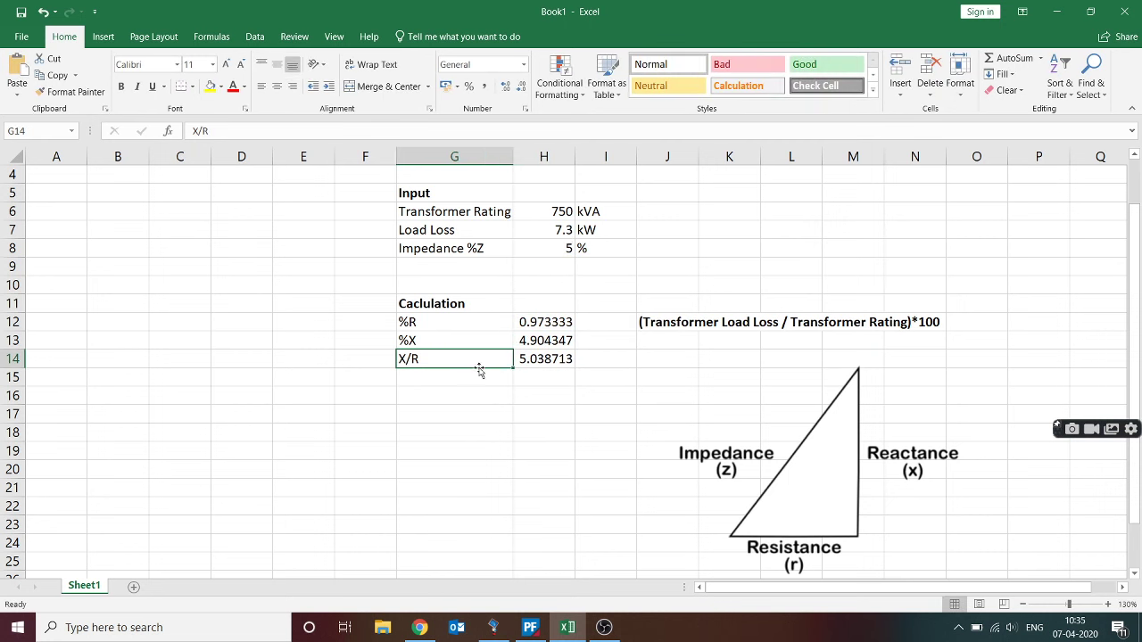
click(544, 366)
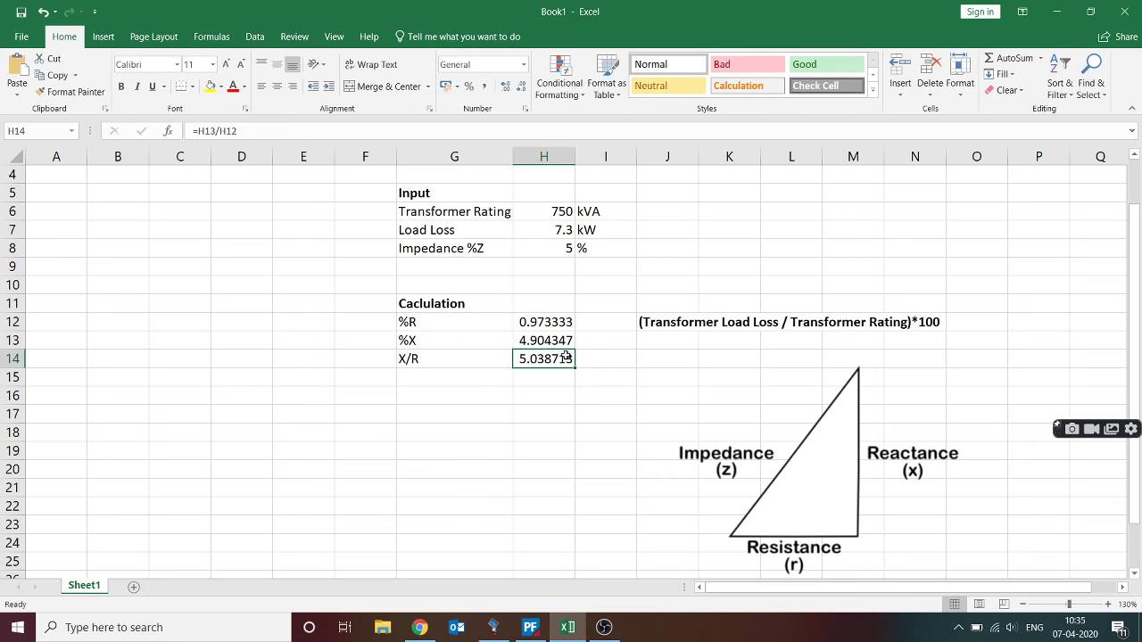
click(530, 627)
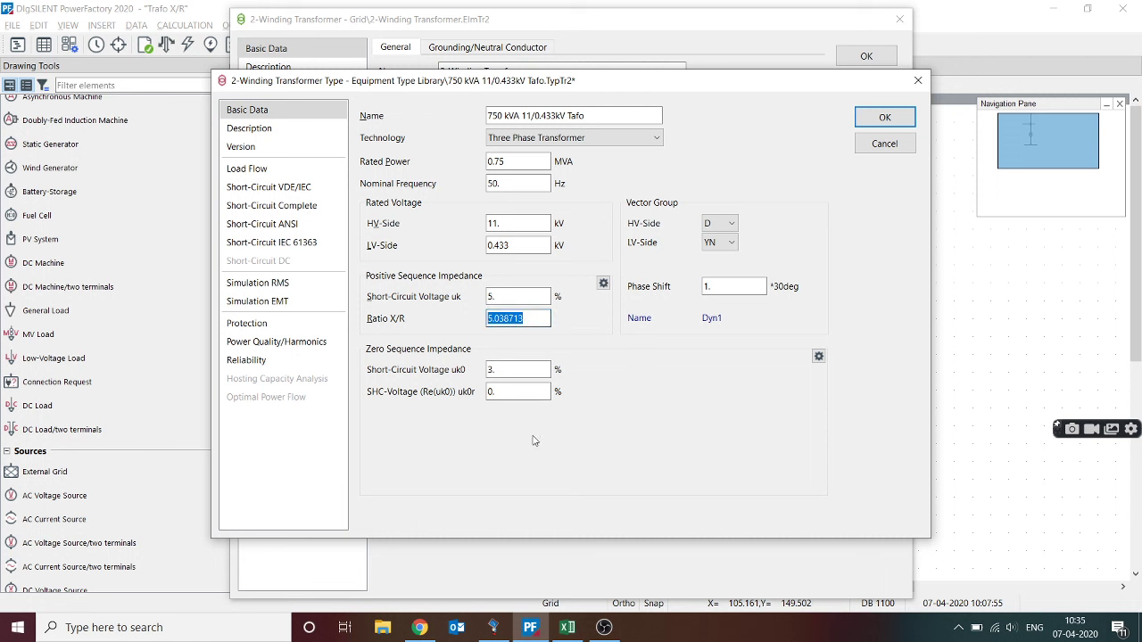
Paste Excel's X/R from H14 into T1's positive and zero sequence X/R fields, giving 5.039
click(493, 627)
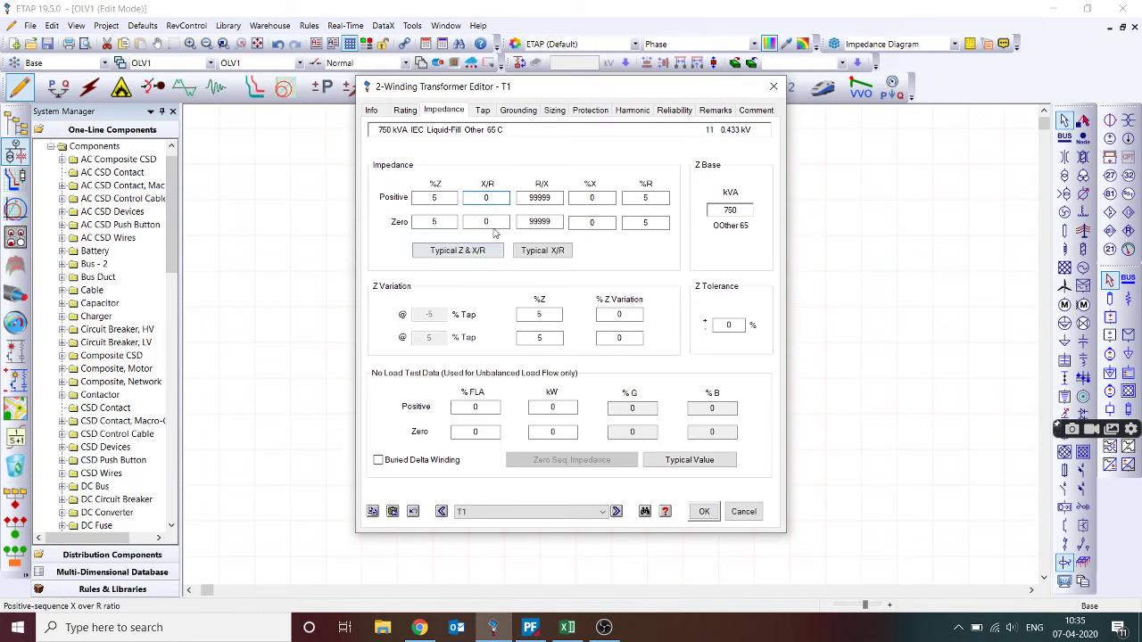
click(567, 627)
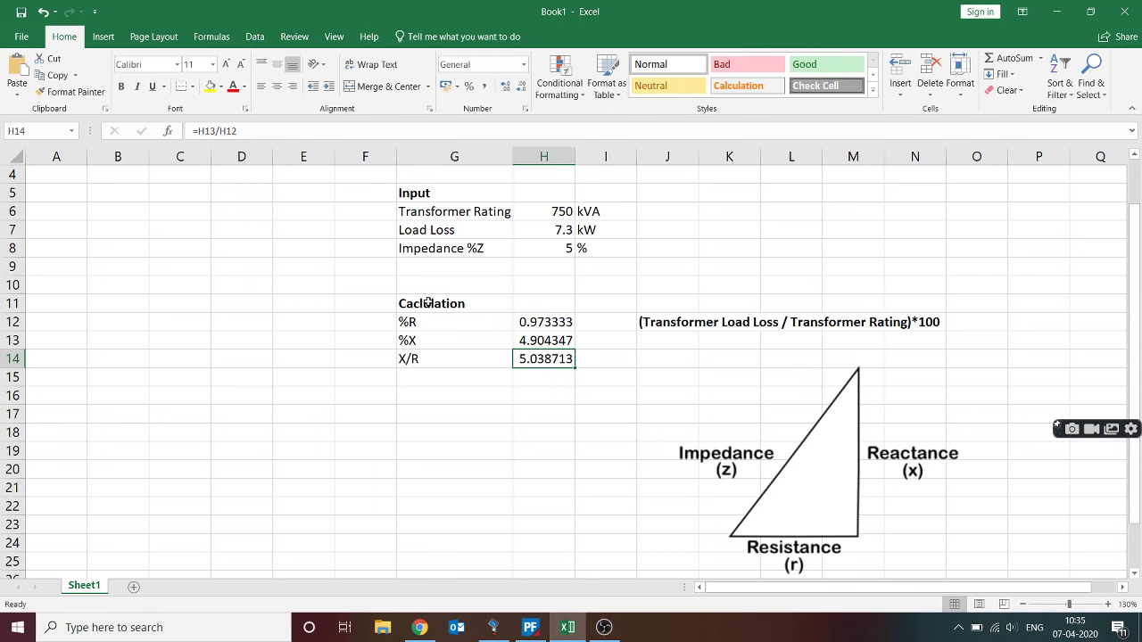
key(ctrl+c)
key(alt+Tab)
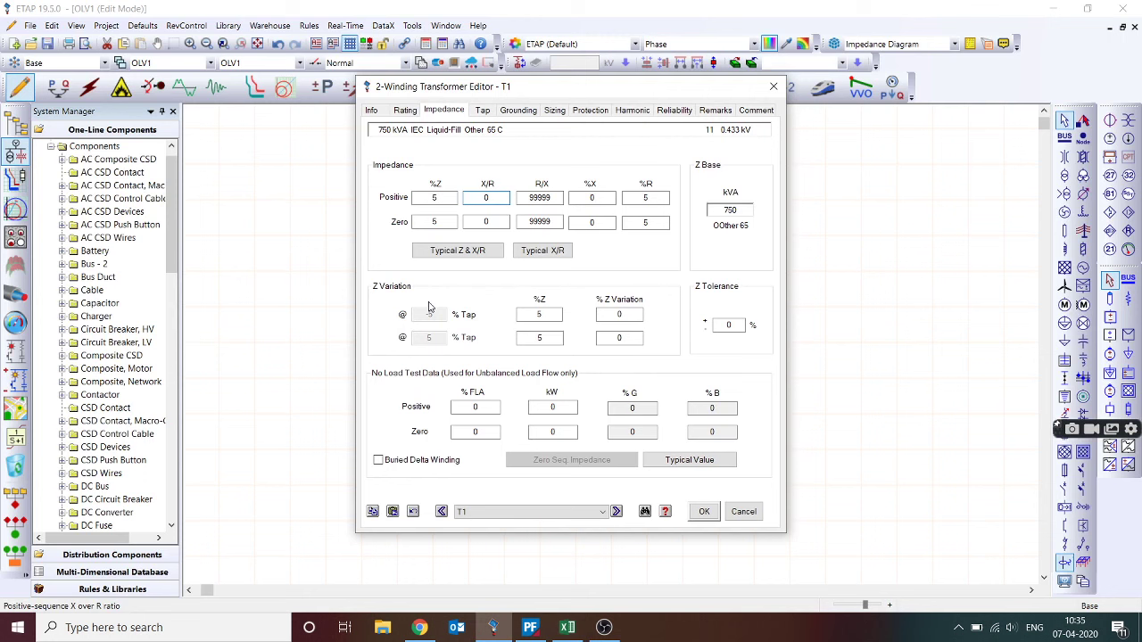
double_click(488, 198)
key(ctrl+v)
double_click(465, 223)
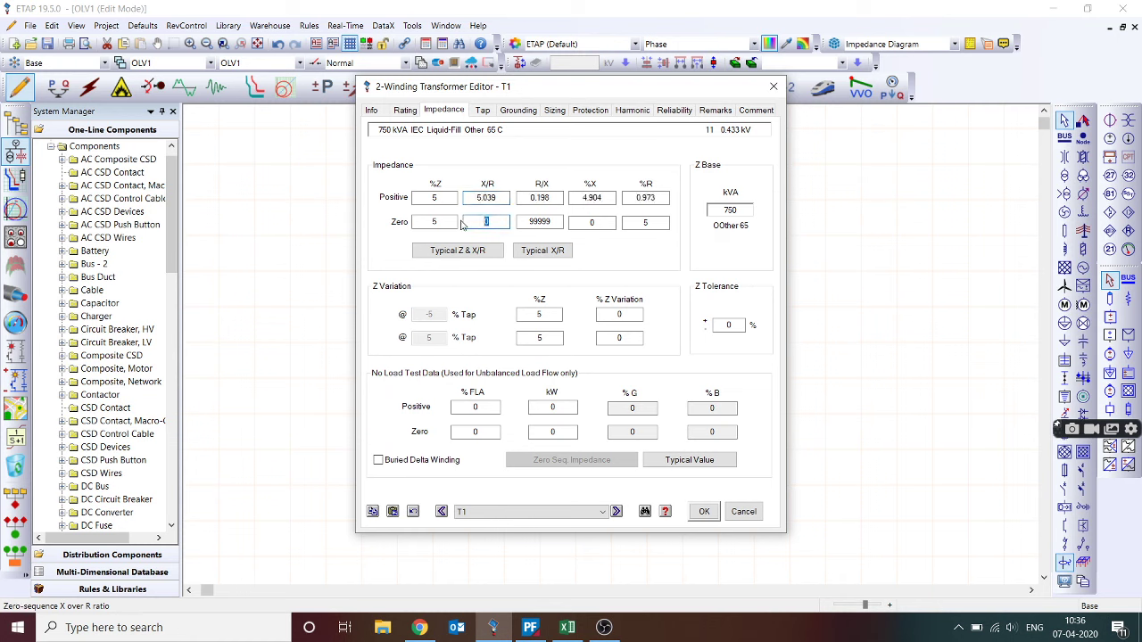
key(ctrl+v)
click(552, 223)
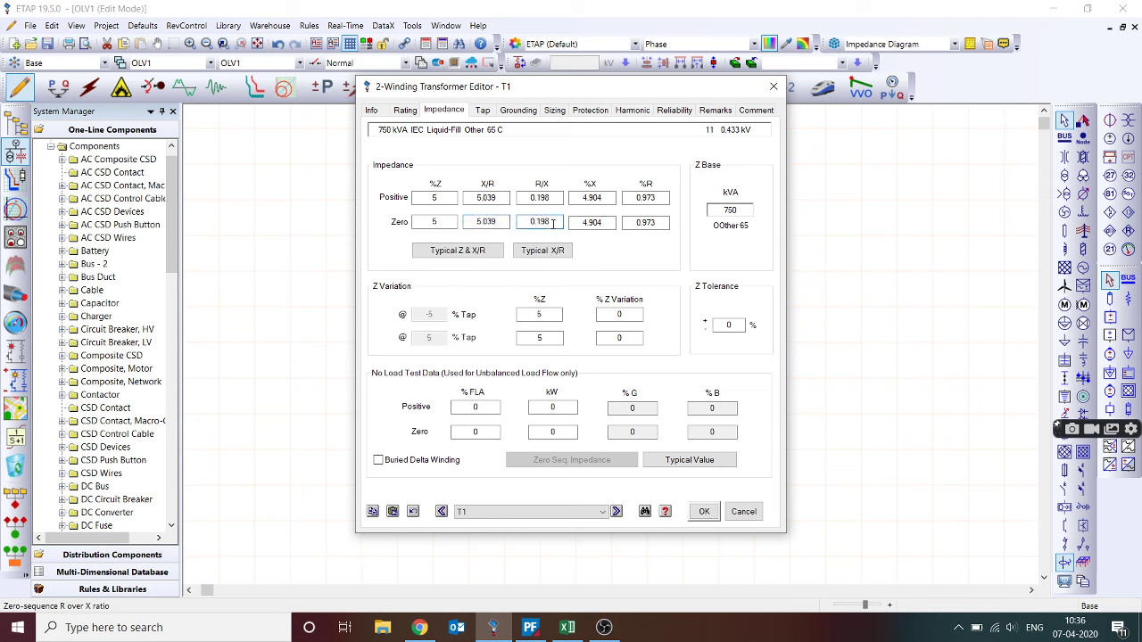
click(501, 197)
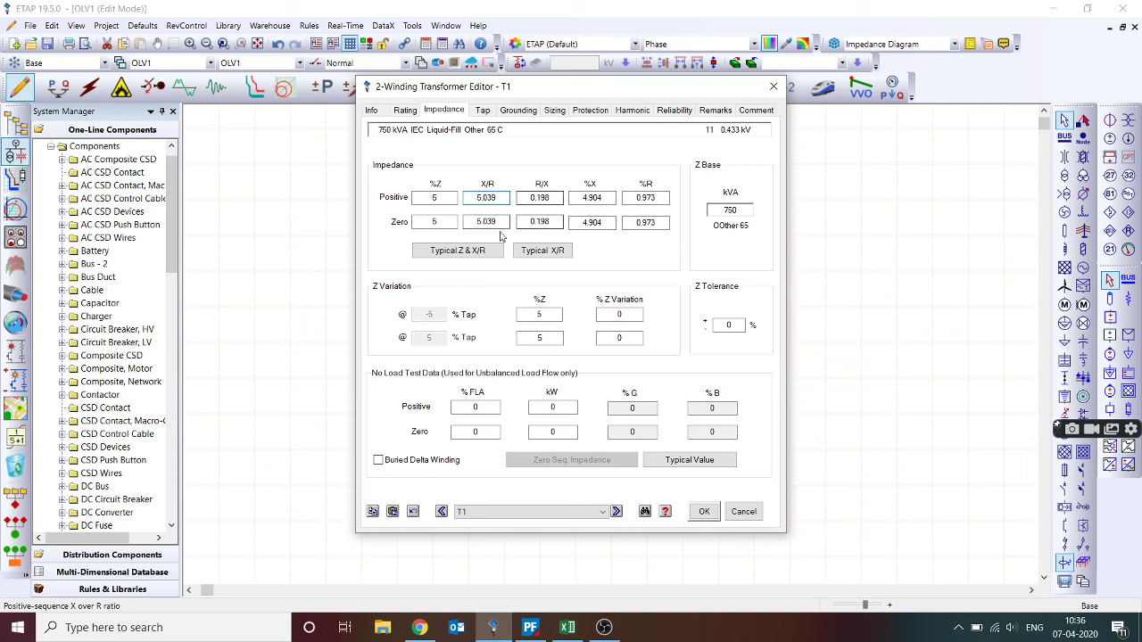
After trying Typical X/R, restore 5.0387129 for positive and zero sequence and save T1
click(554, 252)
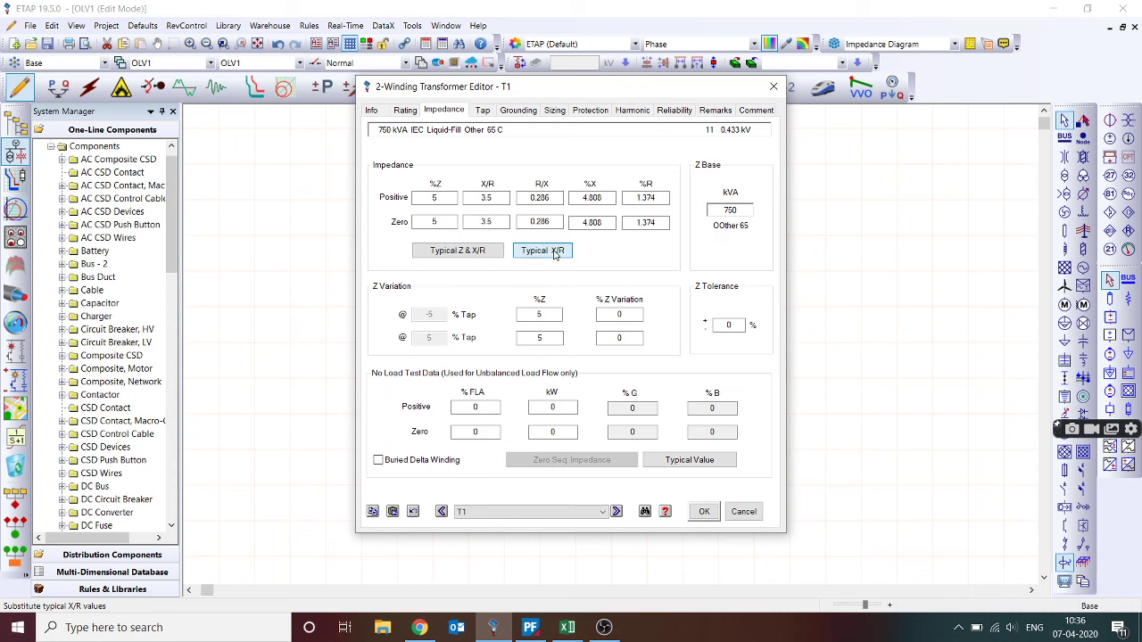
double_click(497, 198)
key(ctrl+v)
double_click(487, 220)
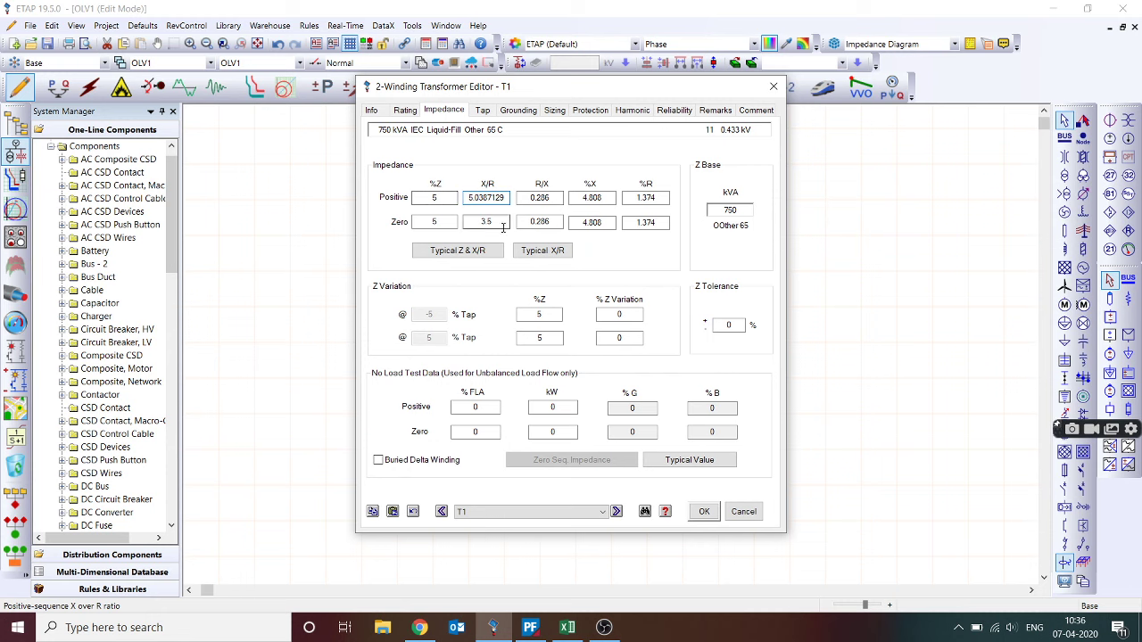
key(ctrl+v)
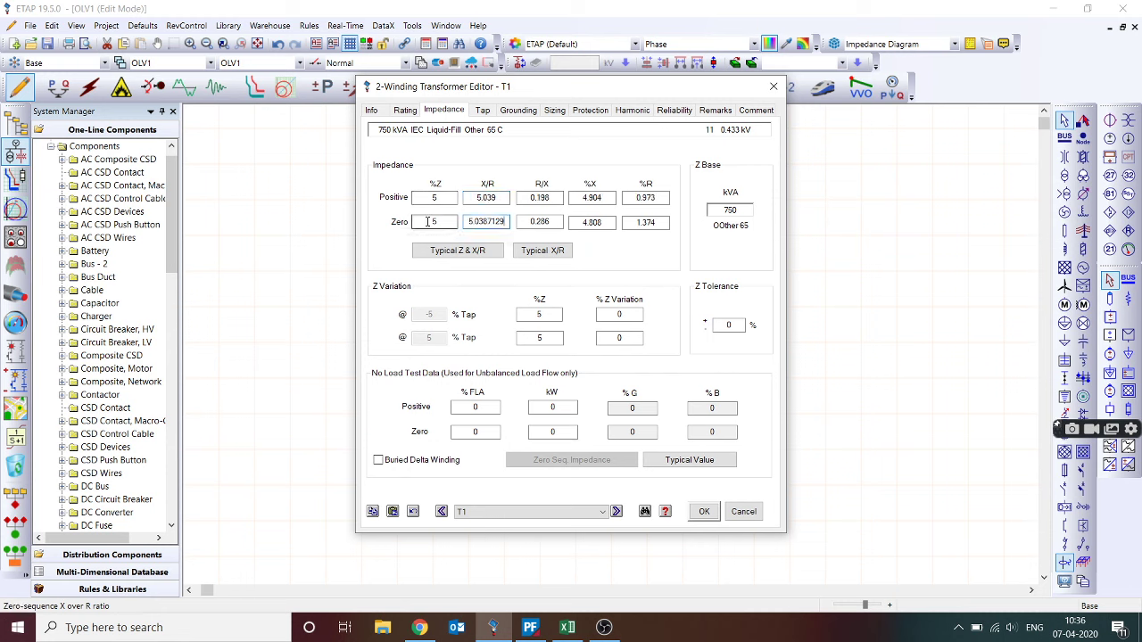
click(547, 225)
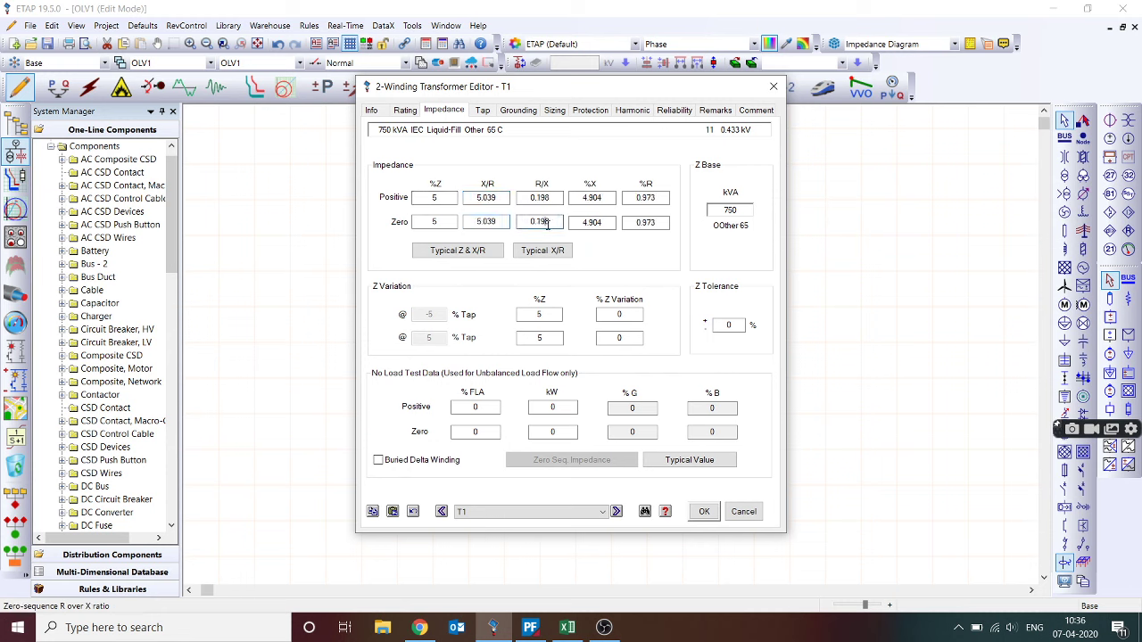
click(704, 512)
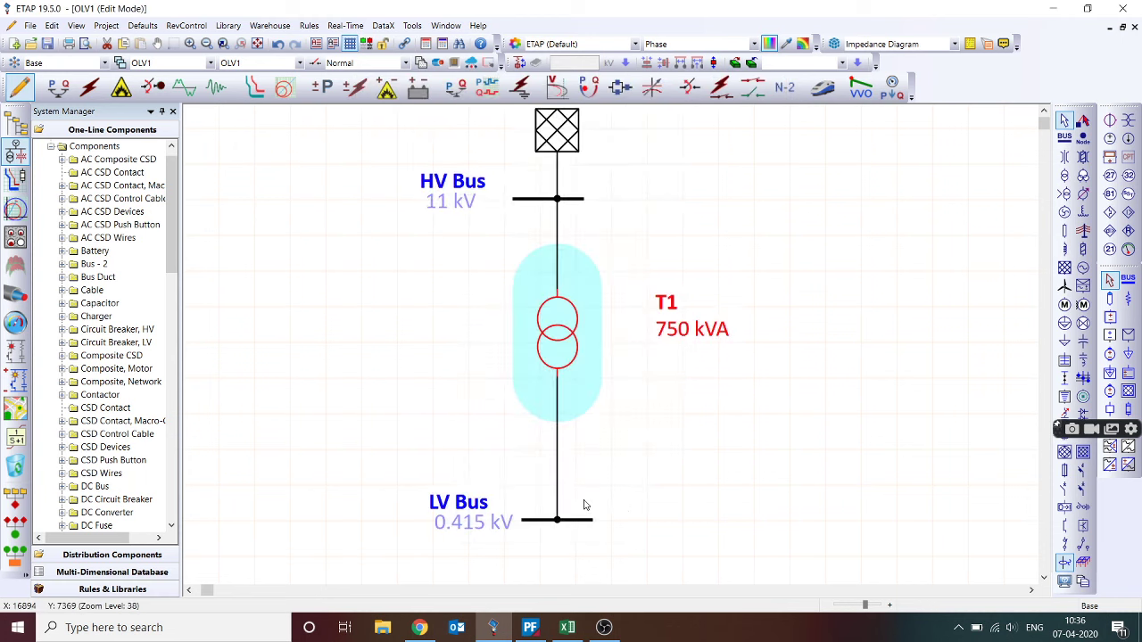
click(530, 627)
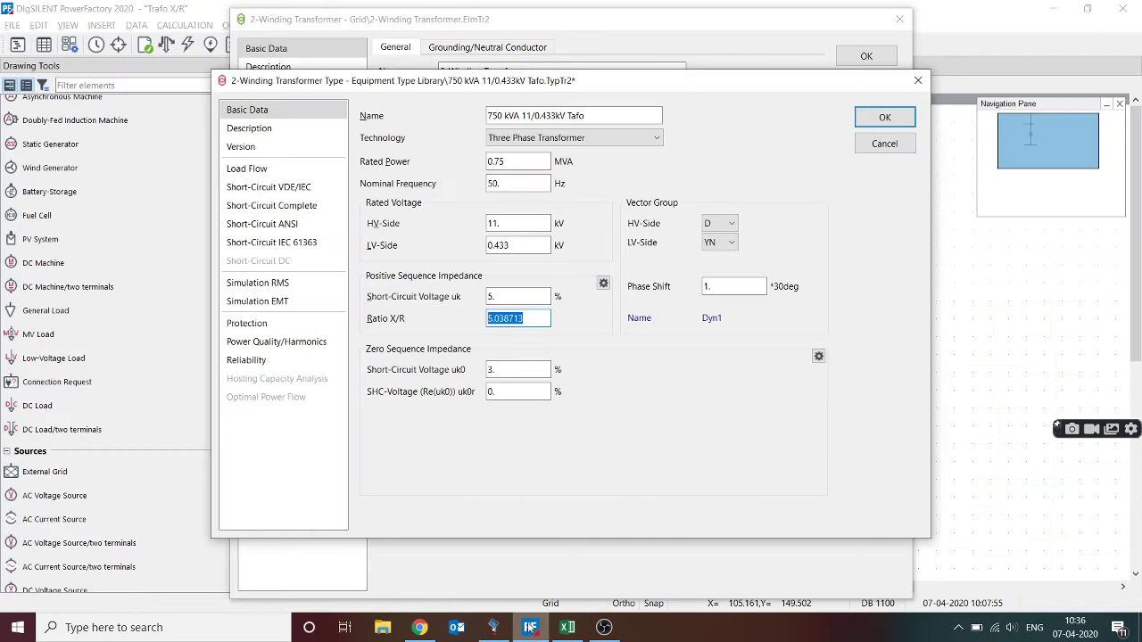